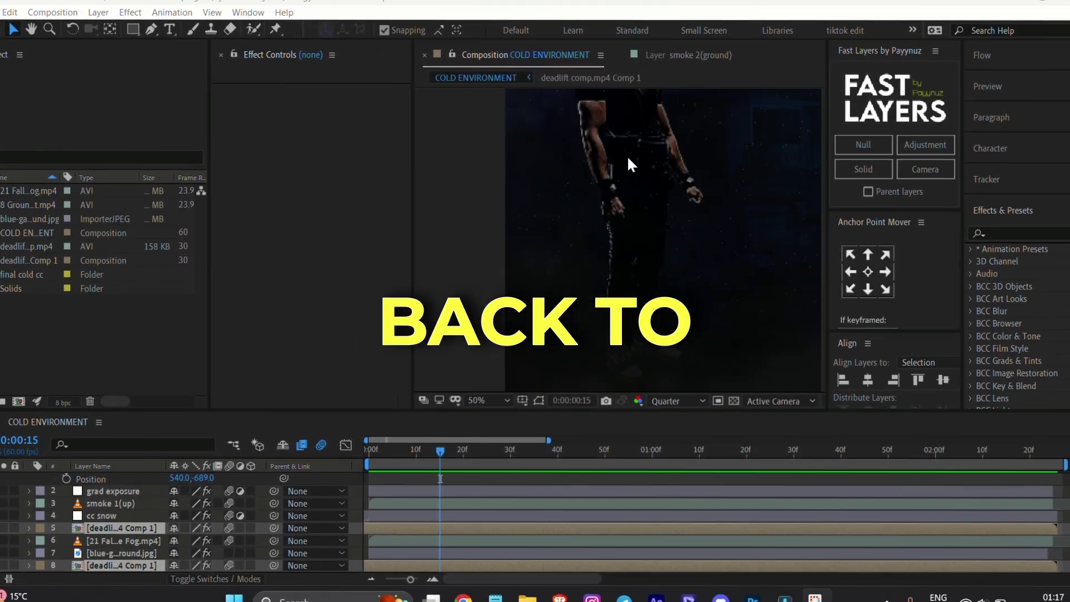
# - Preview the COLD ENVIRONMENT composition by playing and scrubbing through its first second
pyautogui.moveTo(628, 159); pyautogui.dragTo(607, 174)
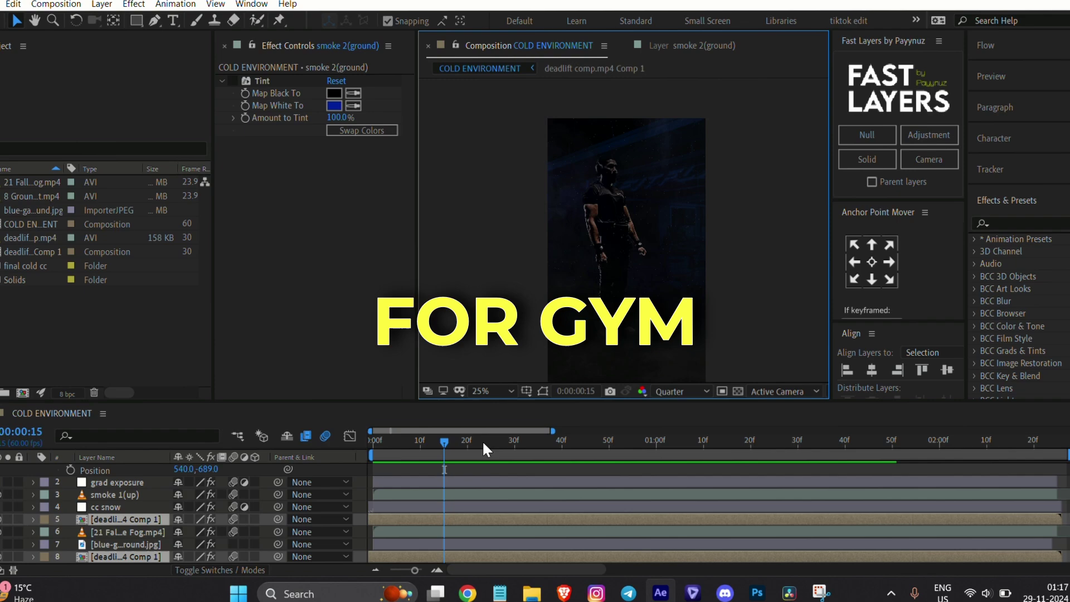
pyautogui.moveTo(481, 448); pyautogui.dragTo(302, 477)
pyautogui.press('space')
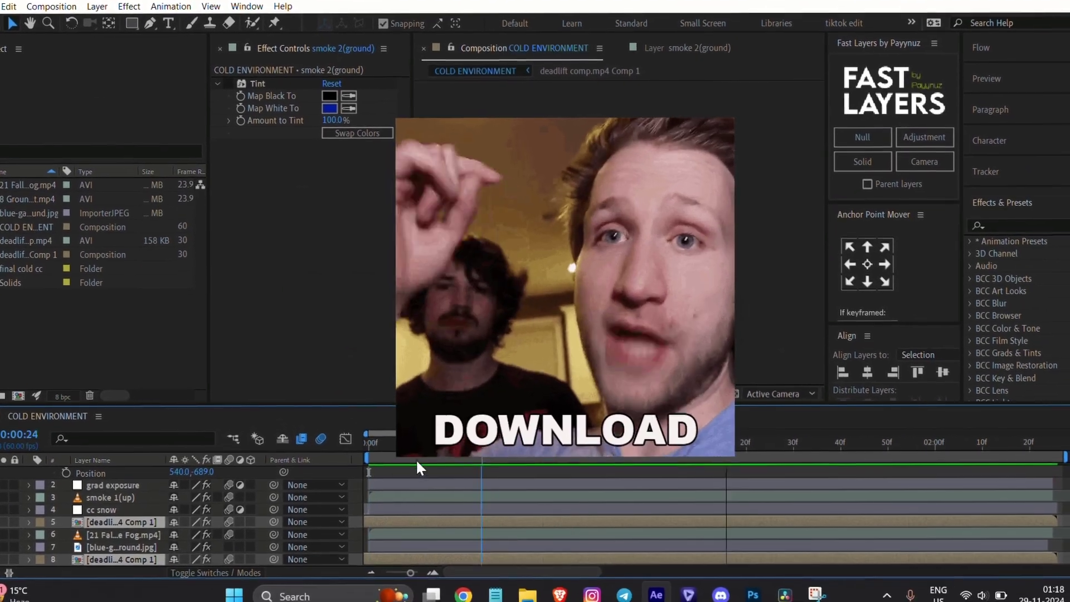
pyautogui.click(399, 471)
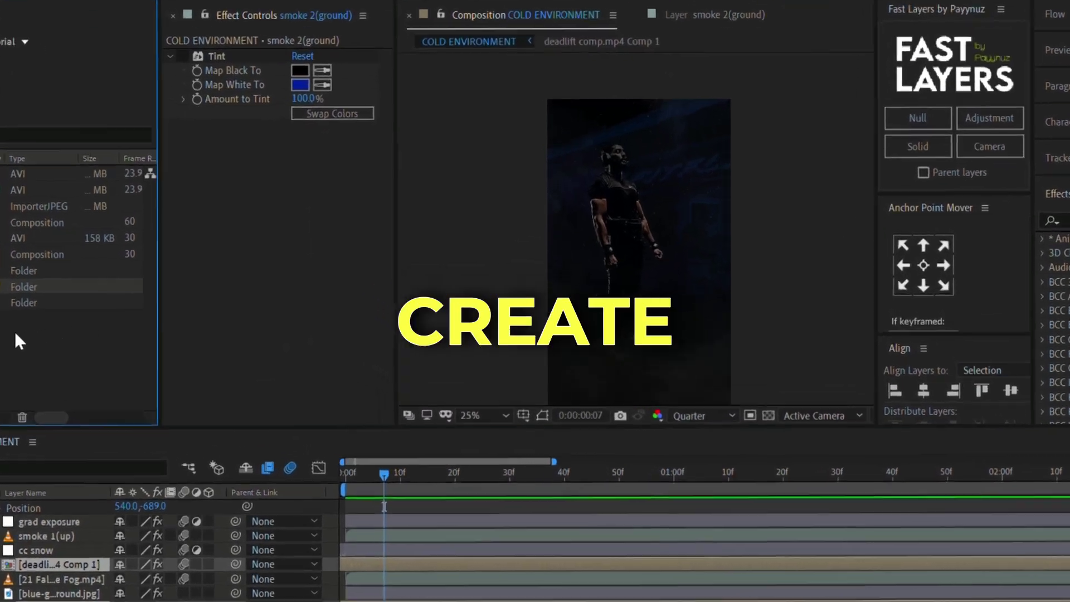
# - Create a composition named for tutorial using the reel format preset with a duration of 0:00:10:20
pyautogui.hotkey('ctrl', 'n')
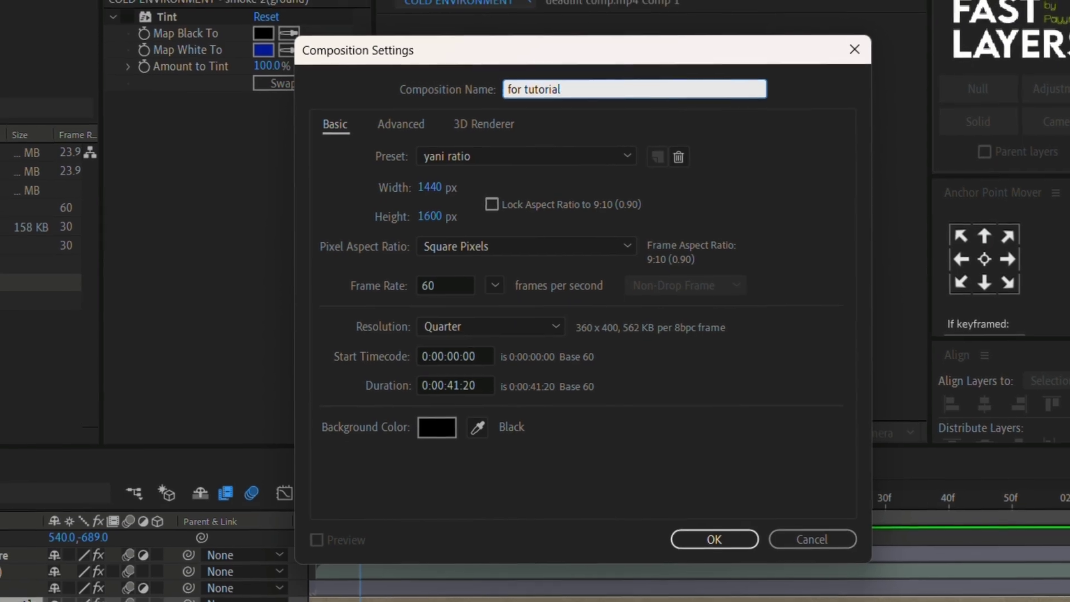
pyautogui.click(524, 151)
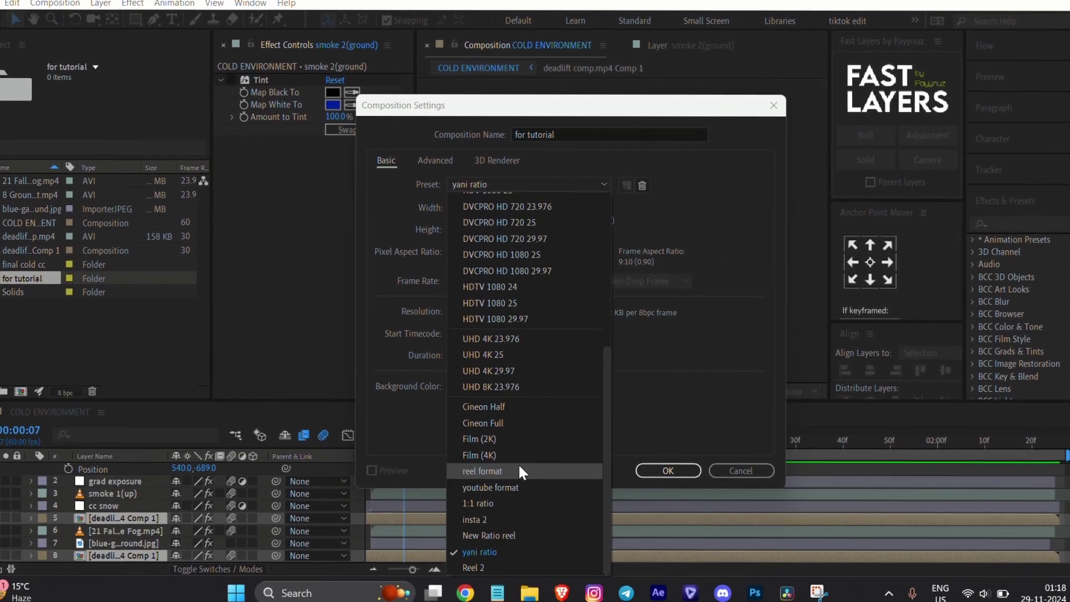
pyautogui.click(519, 481)
pyautogui.doubleClick(467, 368)
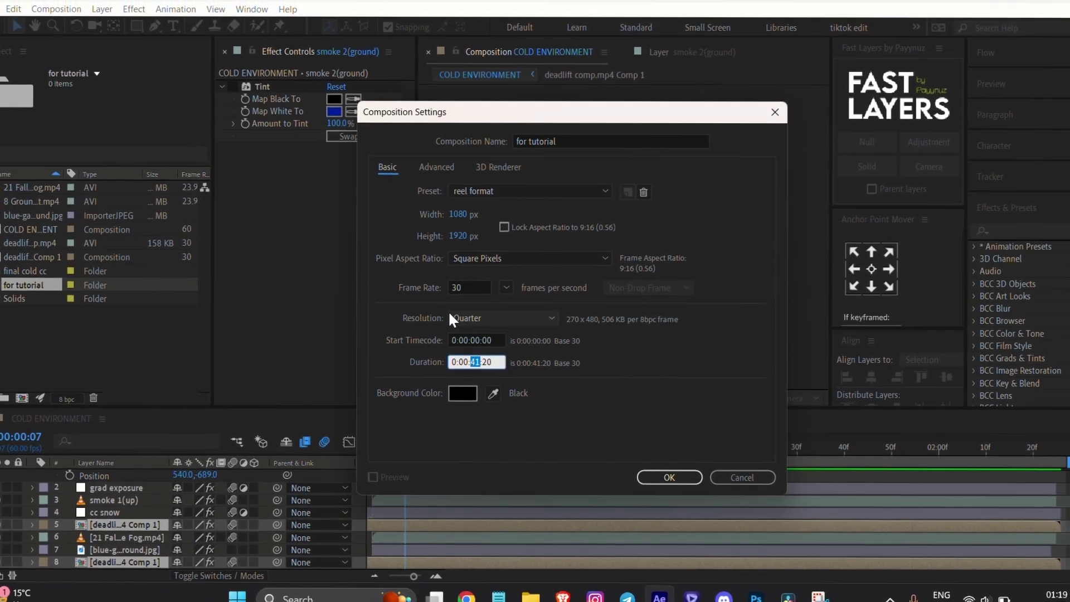
pyautogui.write('10')
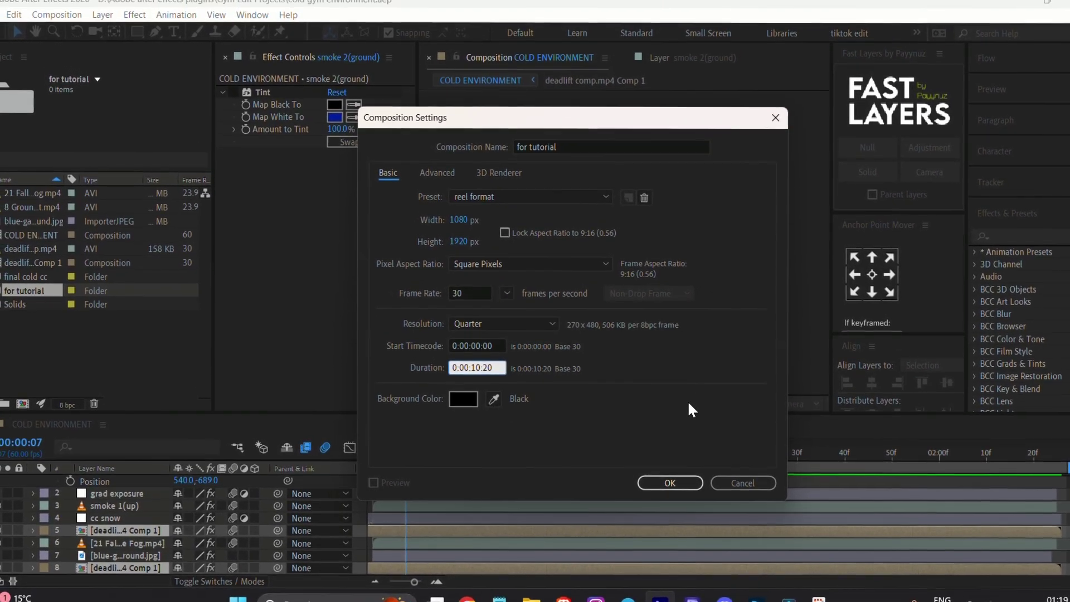
pyautogui.click(667, 473)
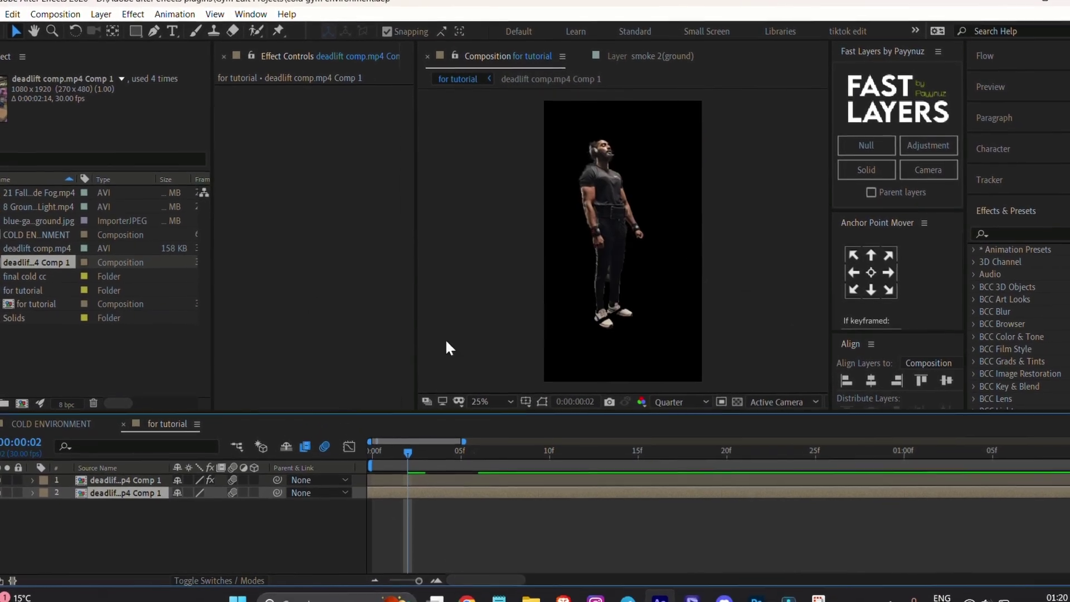
# - Check the Roto Brush effect on the upper deadlift layer and turn on visibility of the lower deadlift layer
pyautogui.click(446, 469)
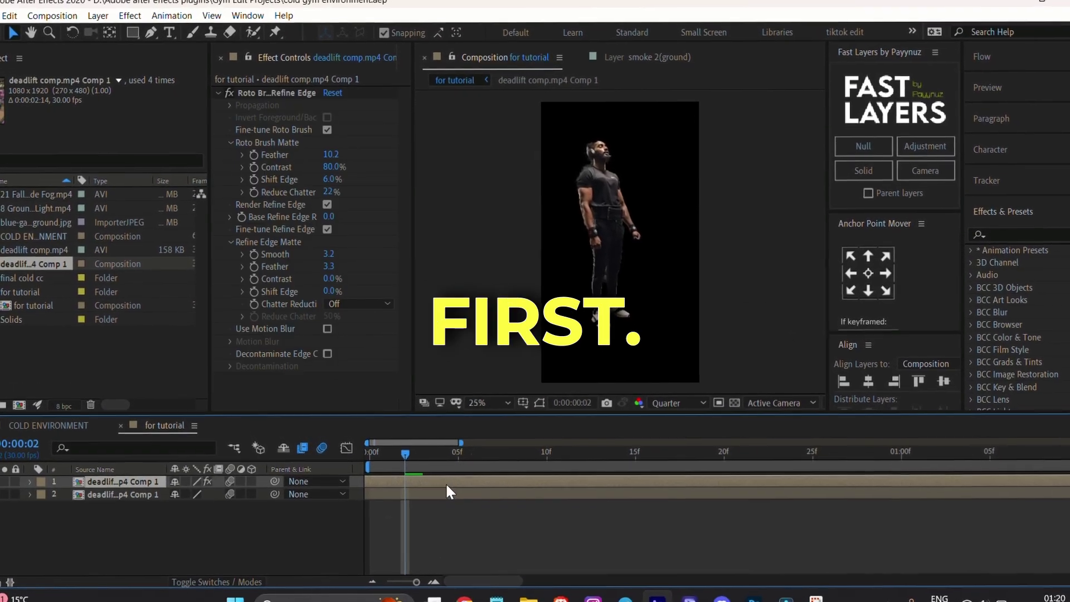
pyautogui.click(223, 83)
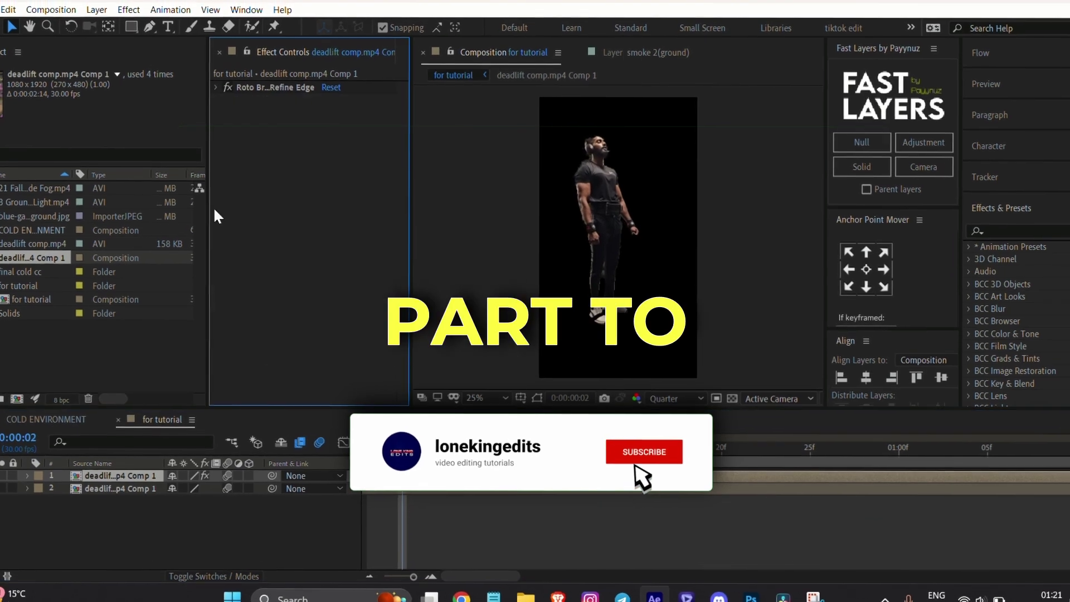
pyautogui.click(415, 485)
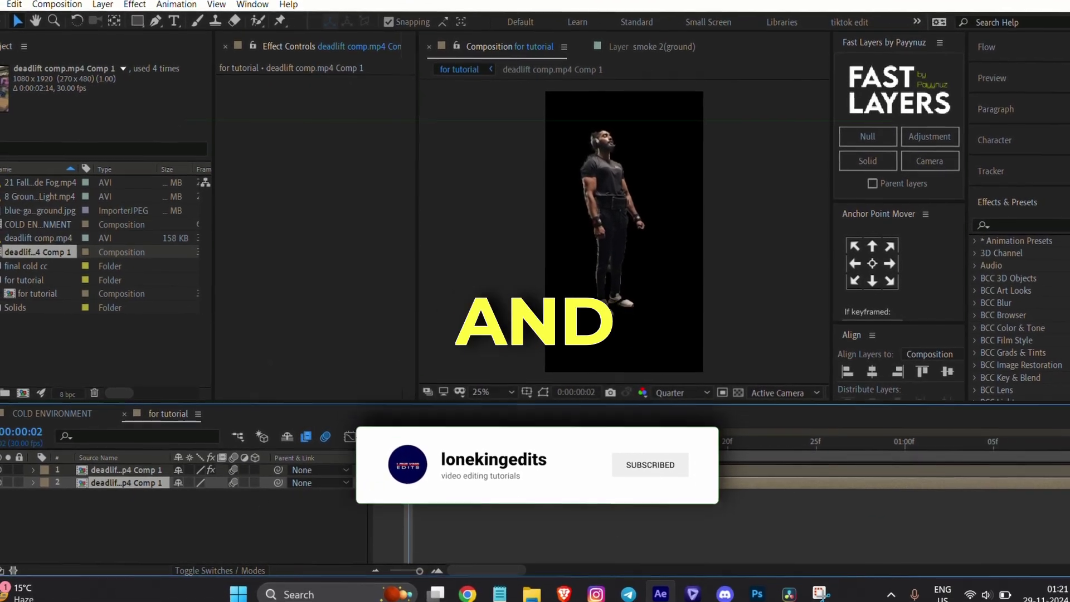
pyautogui.click(0, 495)
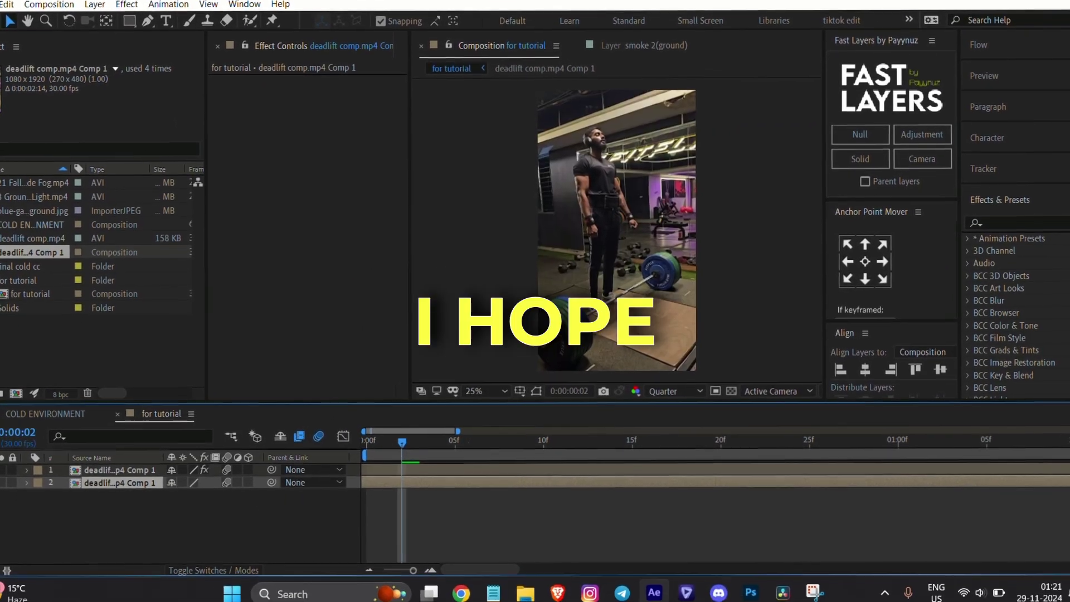
# - Preview the 21 Falling Side Fog.mp4 footage and place it as the top layer of the for tutorial composition
pyautogui.click(27, 190)
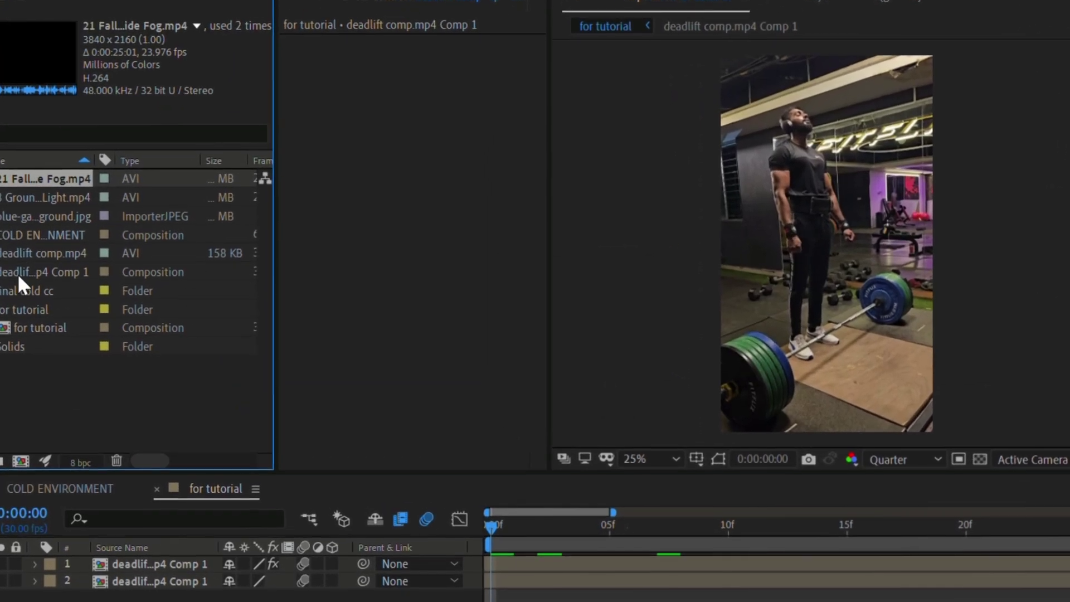
pyautogui.doubleClick(2, 176)
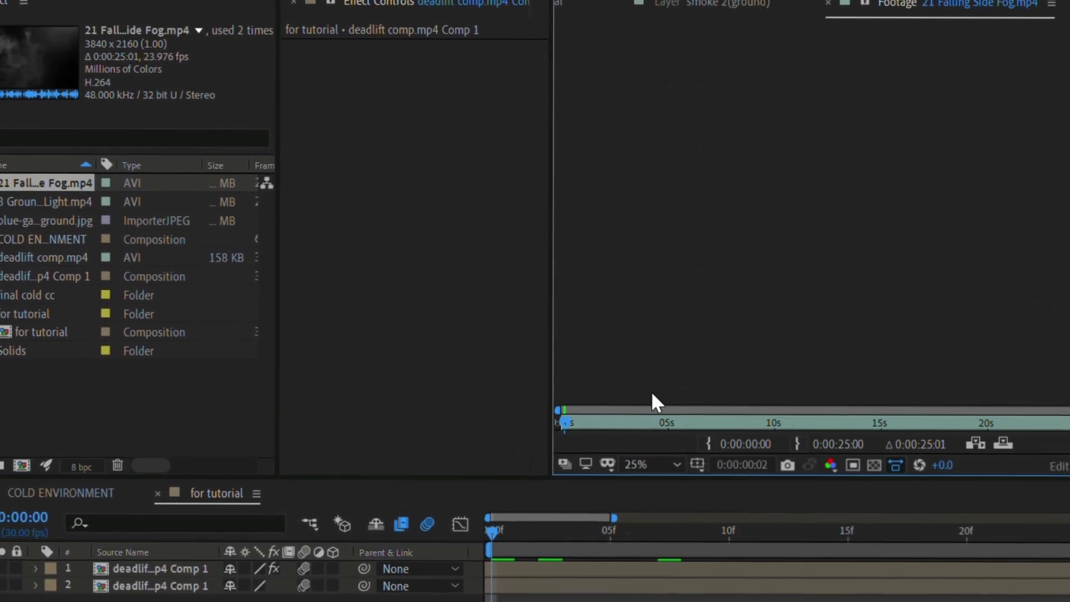
pyautogui.moveTo(566, 419); pyautogui.dragTo(697, 420)
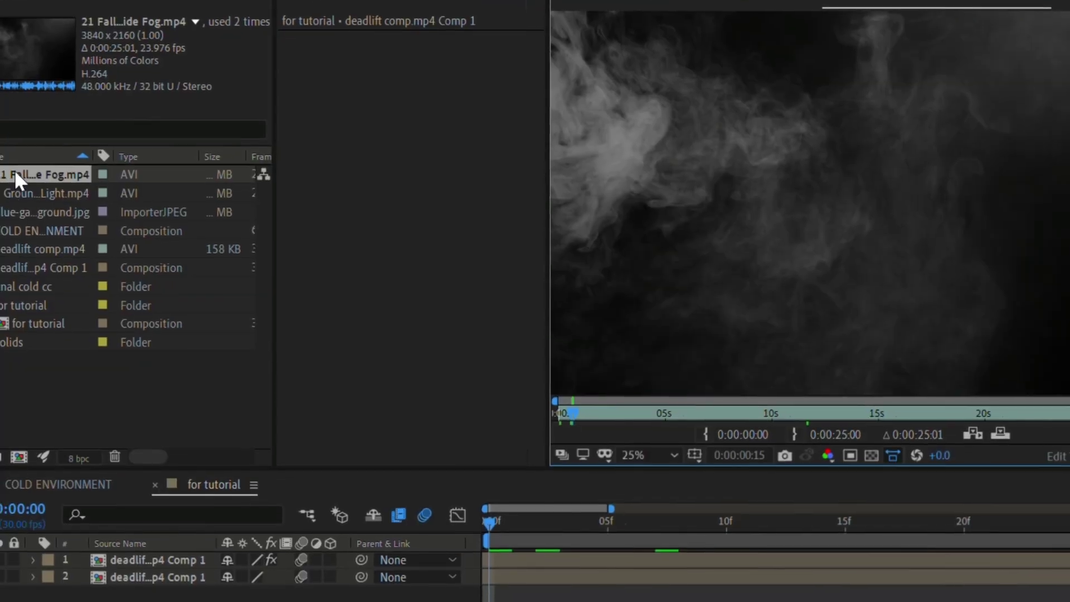
pyautogui.moveTo(16, 175); pyautogui.dragTo(505, 553)
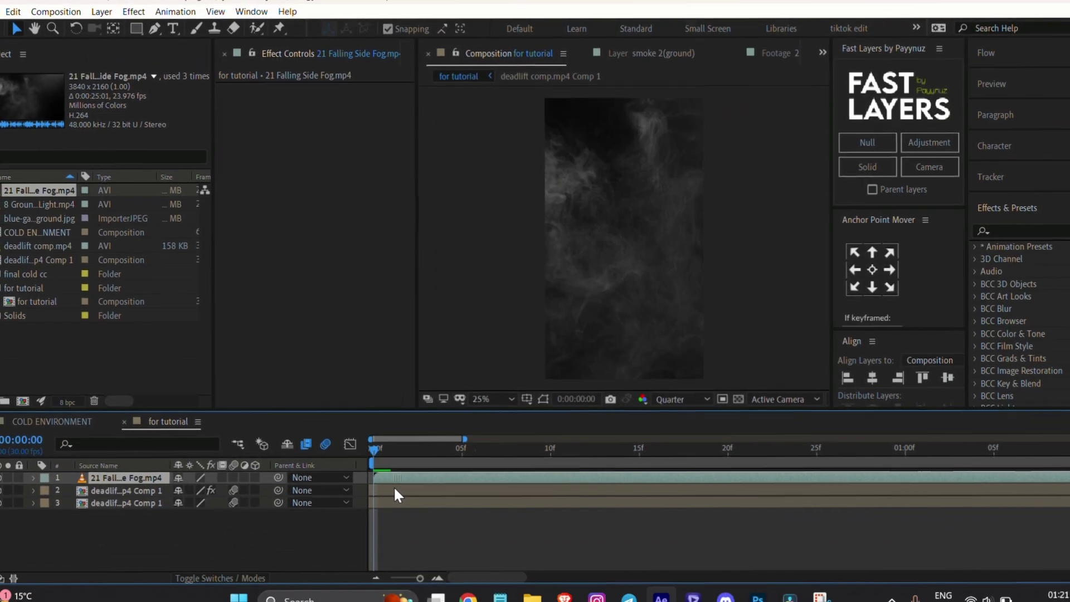
# - Set the blending mode of the 21 Falling Side Fog.mp4 layer to Screen
pyautogui.press('space')
pyautogui.rightClick(596, 543)
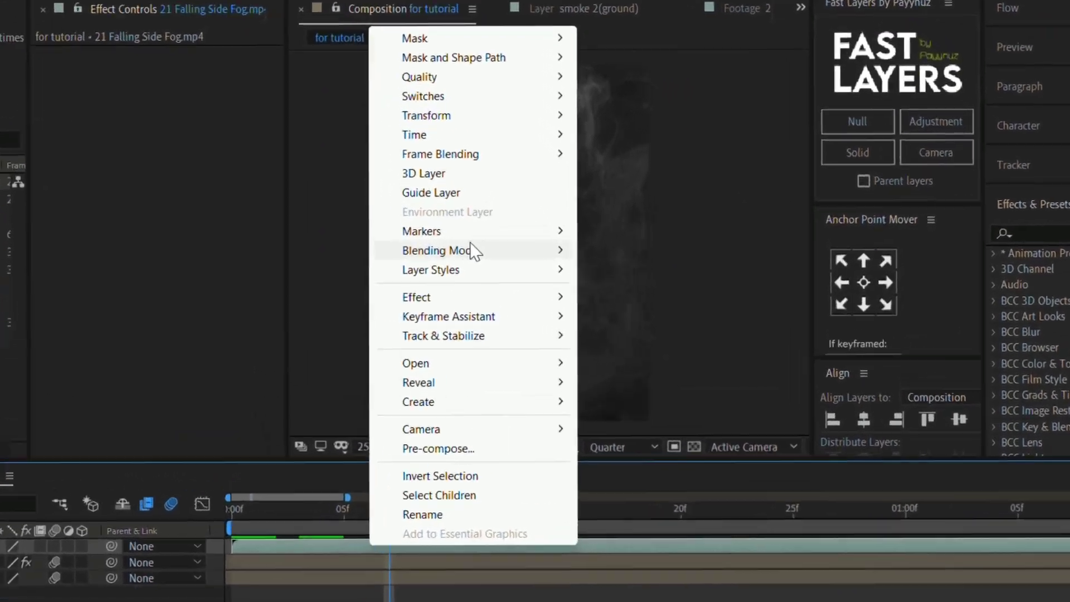
pyautogui.moveTo(557, 246)
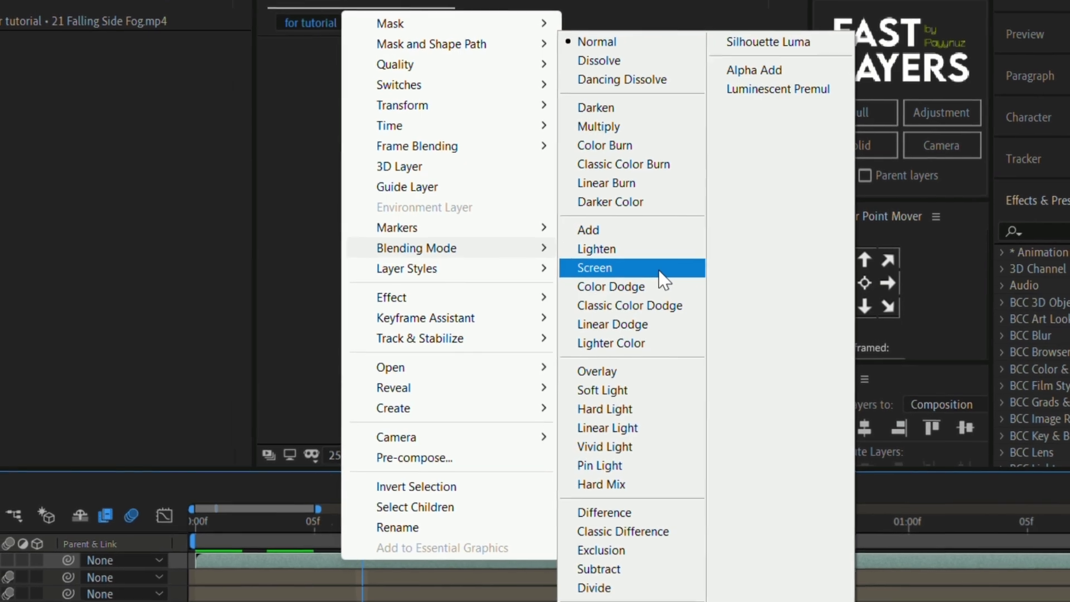
pyautogui.click(661, 277)
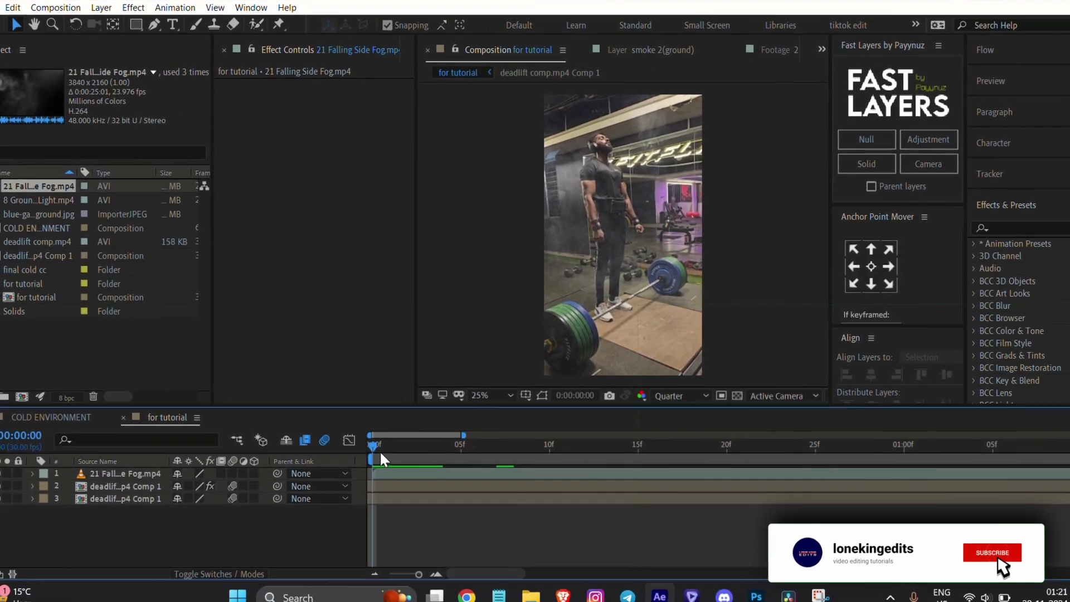
# - Set the falling fog layer's position to 540, 853 and its scale to 107%, then preview the result
pyautogui.press('p')
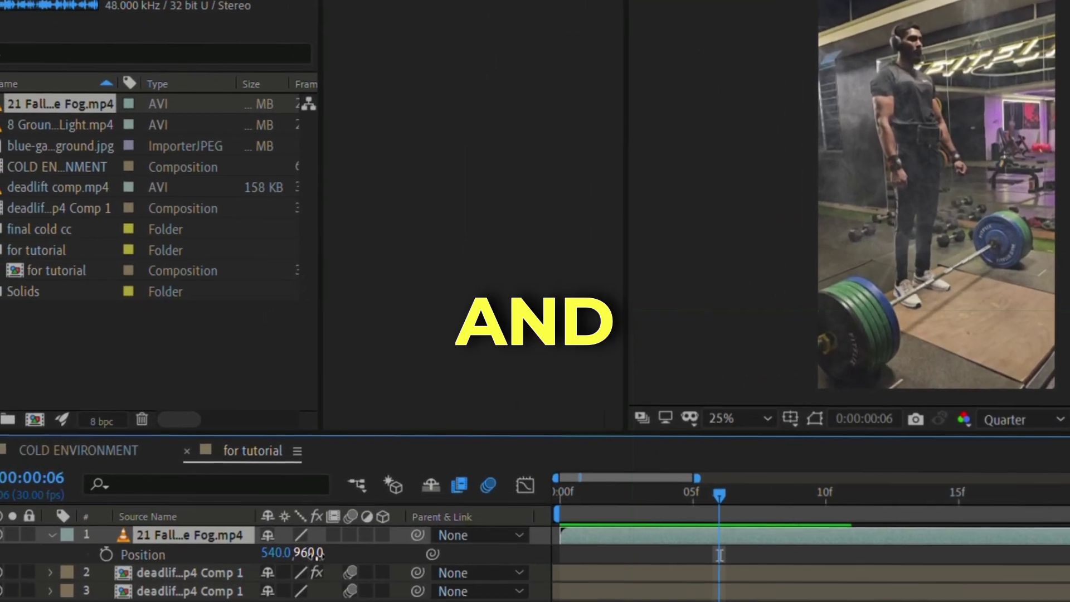
pyautogui.moveTo(162, 544); pyautogui.dragTo(165, 543)
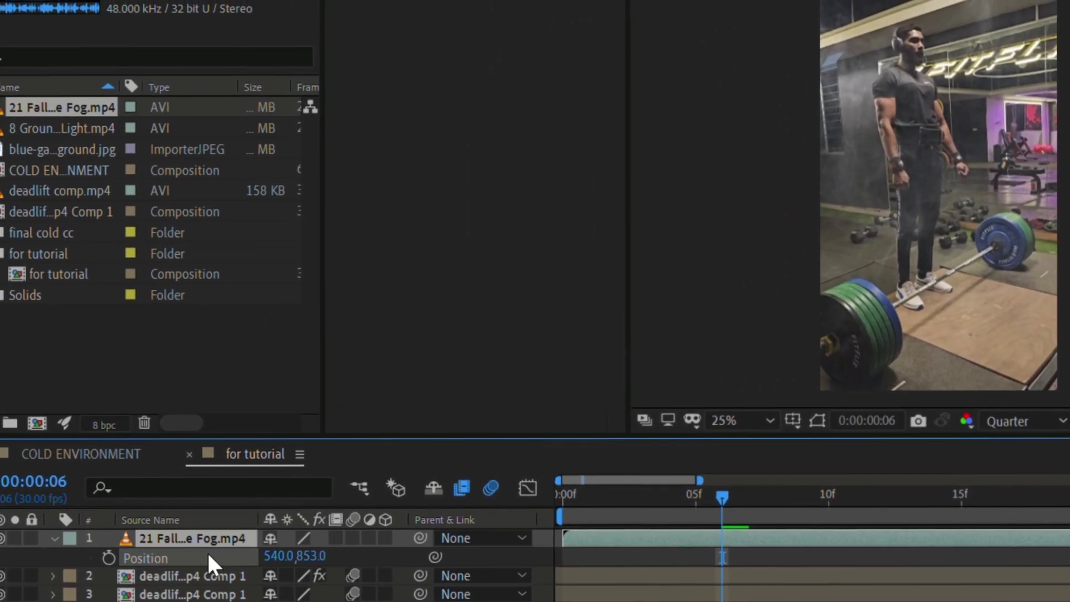
pyautogui.press('s')
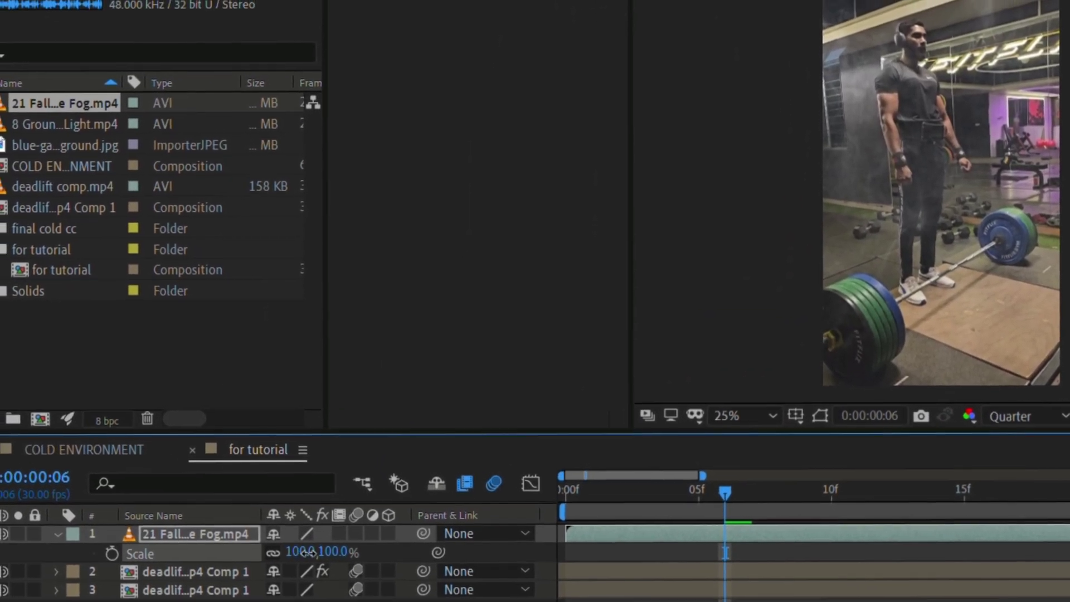
pyautogui.moveTo(304, 546); pyautogui.dragTo(314, 547)
pyautogui.moveTo(722, 486); pyautogui.dragTo(663, 530)
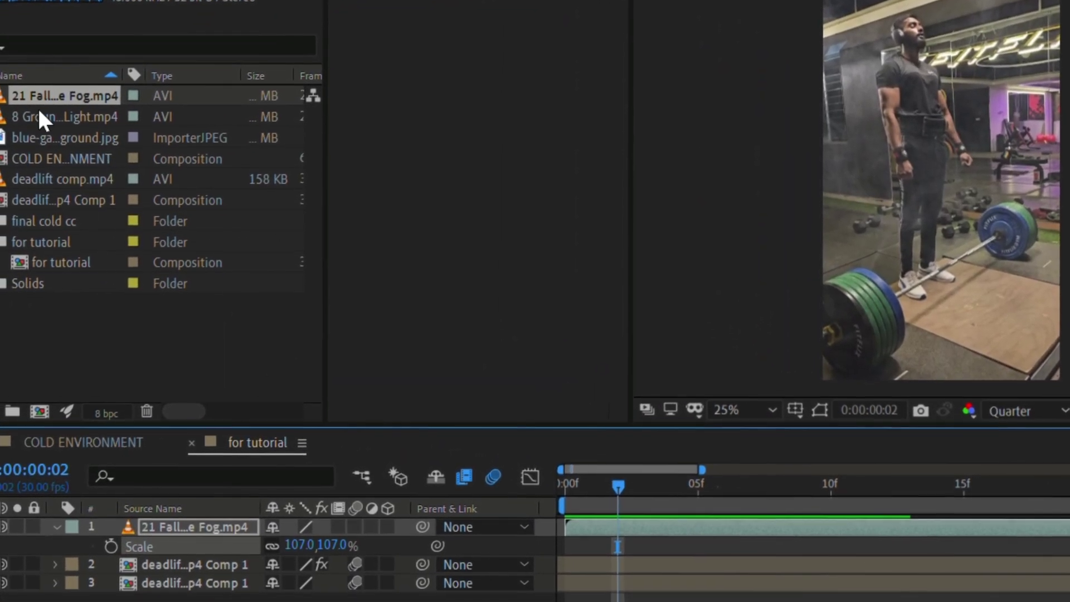
# - Place 8 Ground Fog Light.mp4 directly beneath the falling fog layer and set its rotation to 4 degrees
pyautogui.click(7, 129)
pyautogui.moveTo(2, 140); pyautogui.dragTo(547, 564)
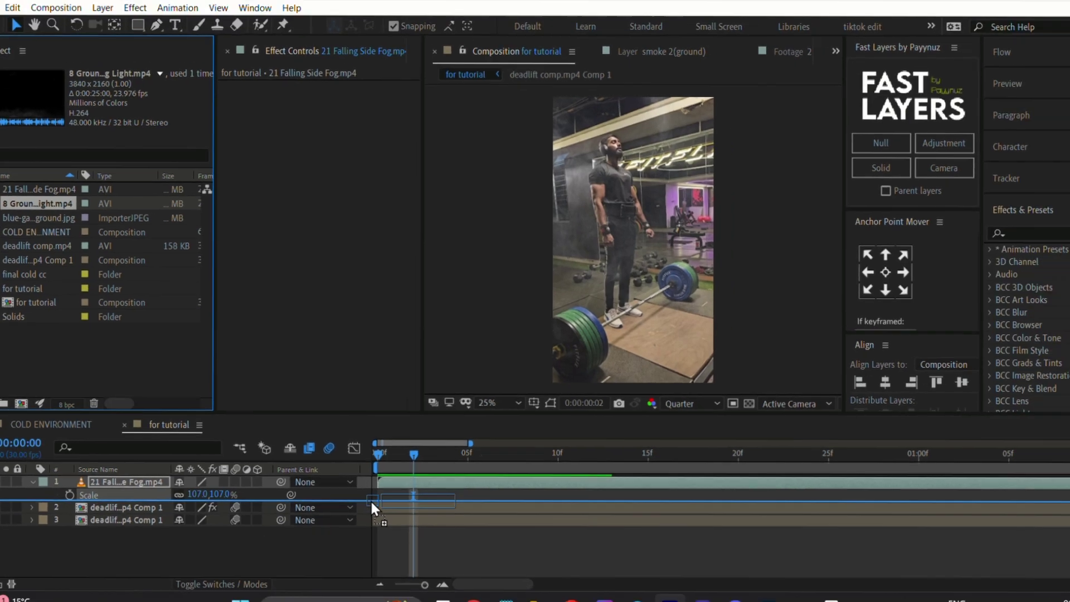
pyautogui.moveTo(372, 507); pyautogui.dragTo(373, 507)
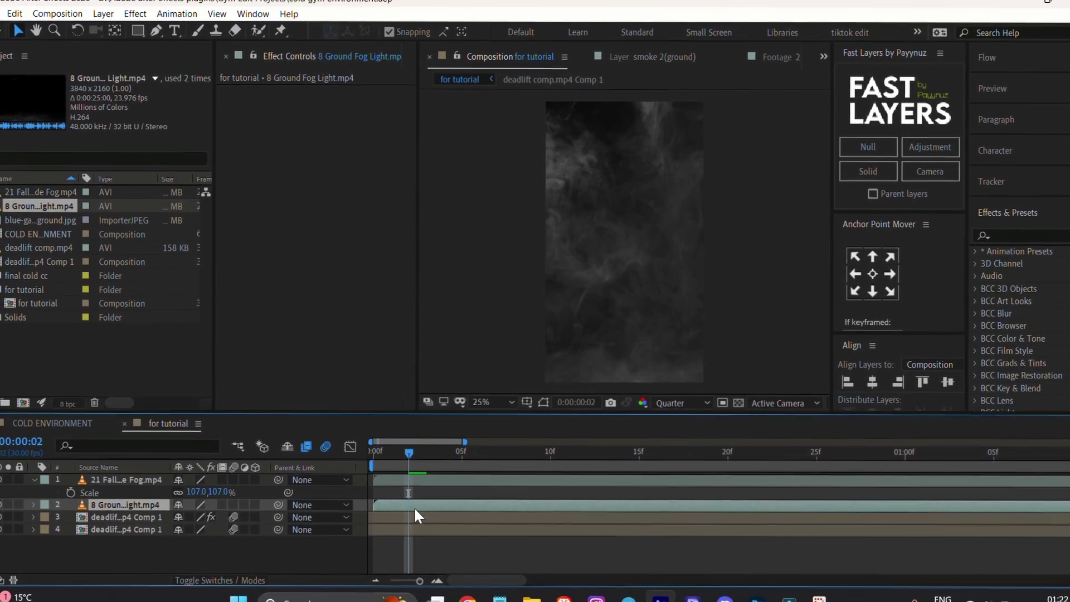
pyautogui.press('r')
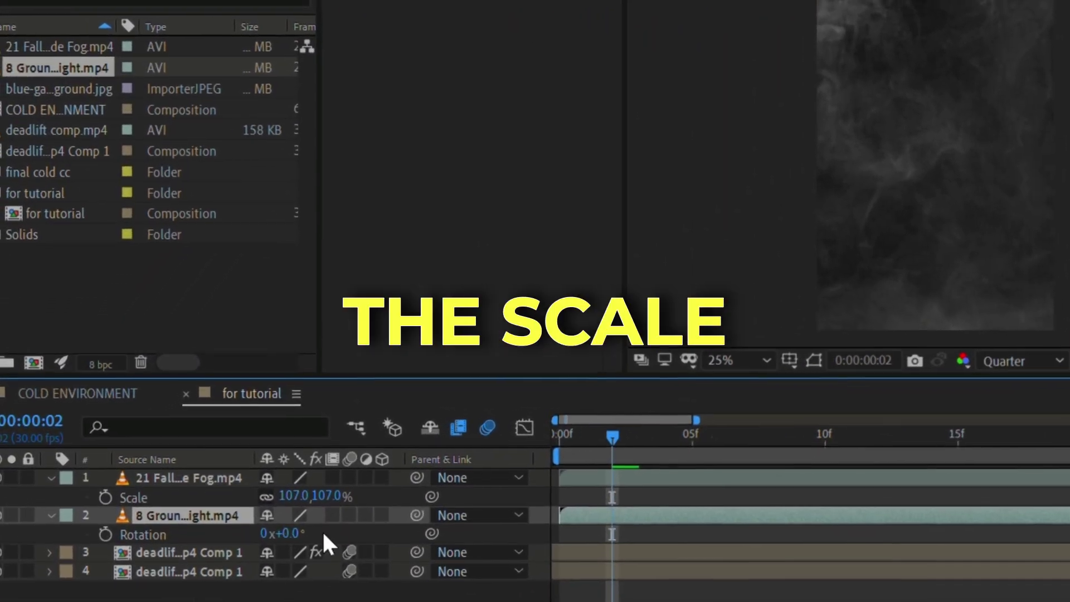
pyautogui.moveTo(309, 533)
pyautogui.mouseDown()
pyautogui.moveTo(285, 533)
pyautogui.moveTo(296, 529)
pyautogui.mouseUp()
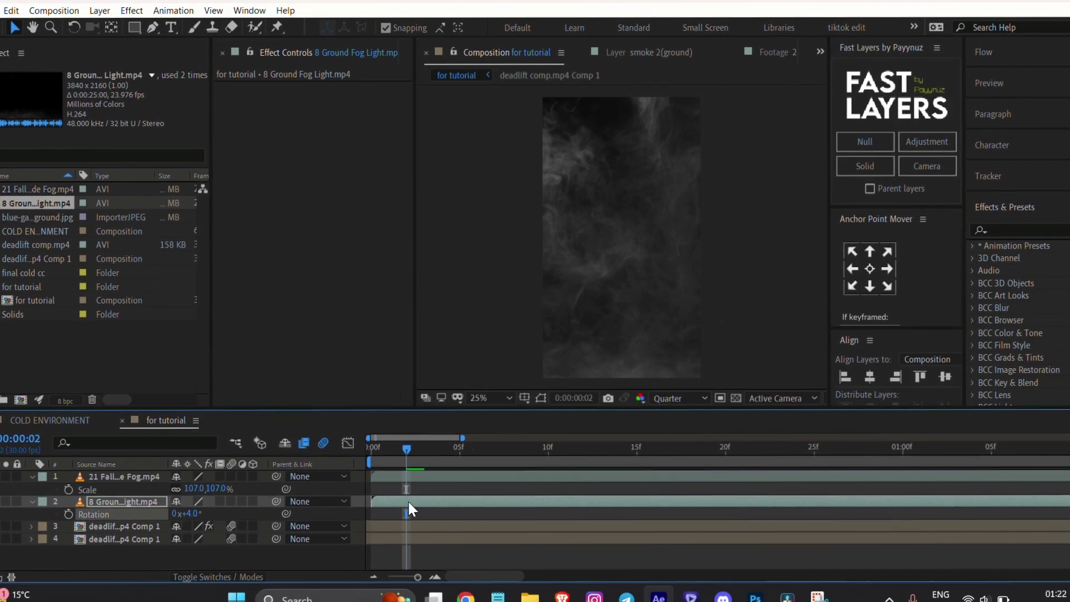
# - Set the blending mode of the 8 Ground Fog Light.mp4 layer to Screen
pyautogui.rightClick(616, 514)
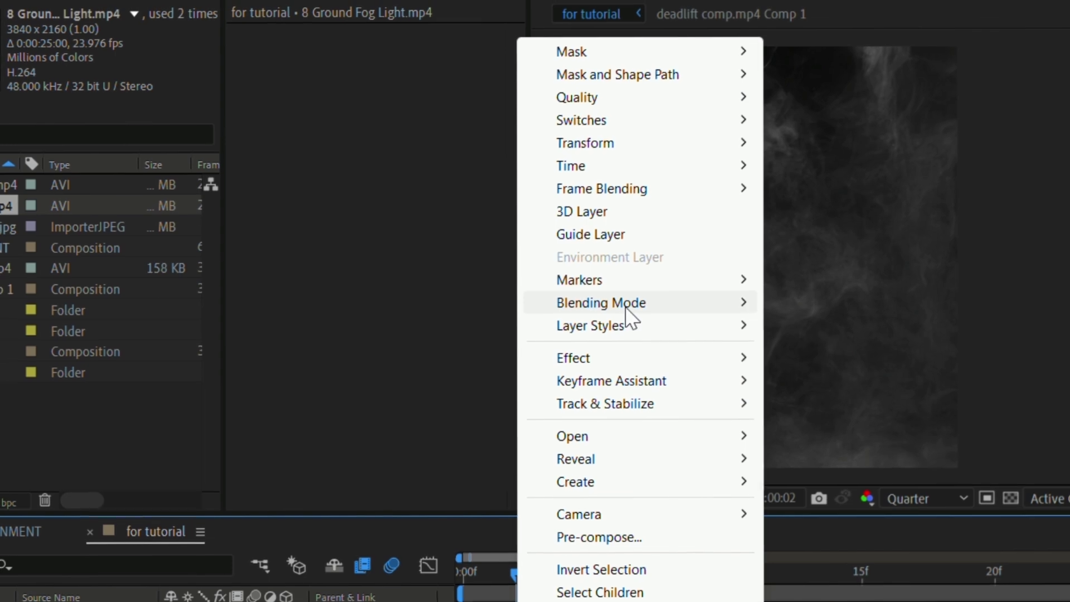
pyautogui.moveTo(627, 308)
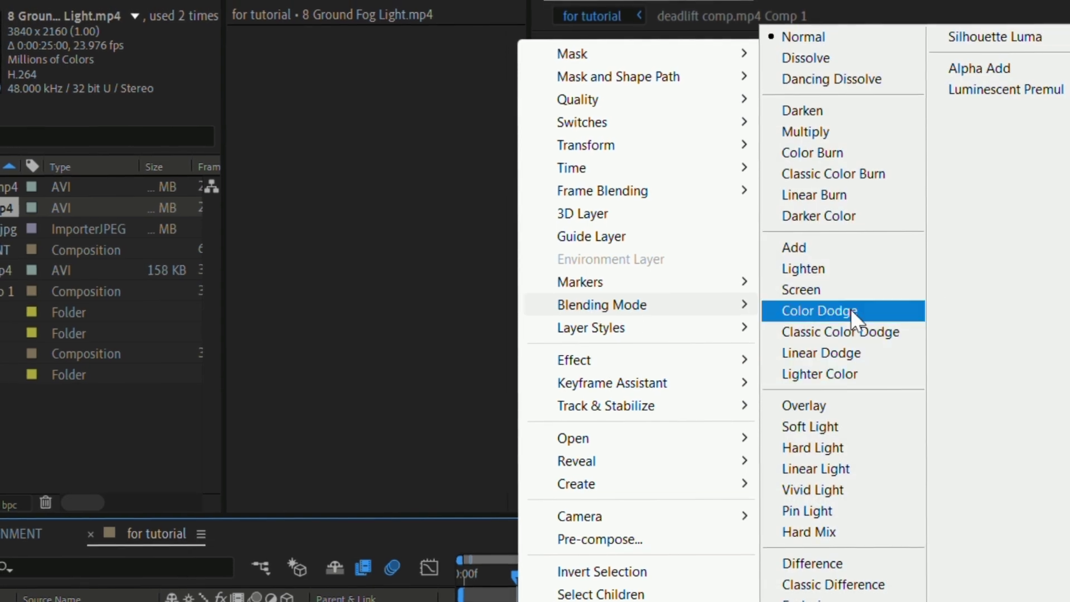
pyautogui.click(836, 292)
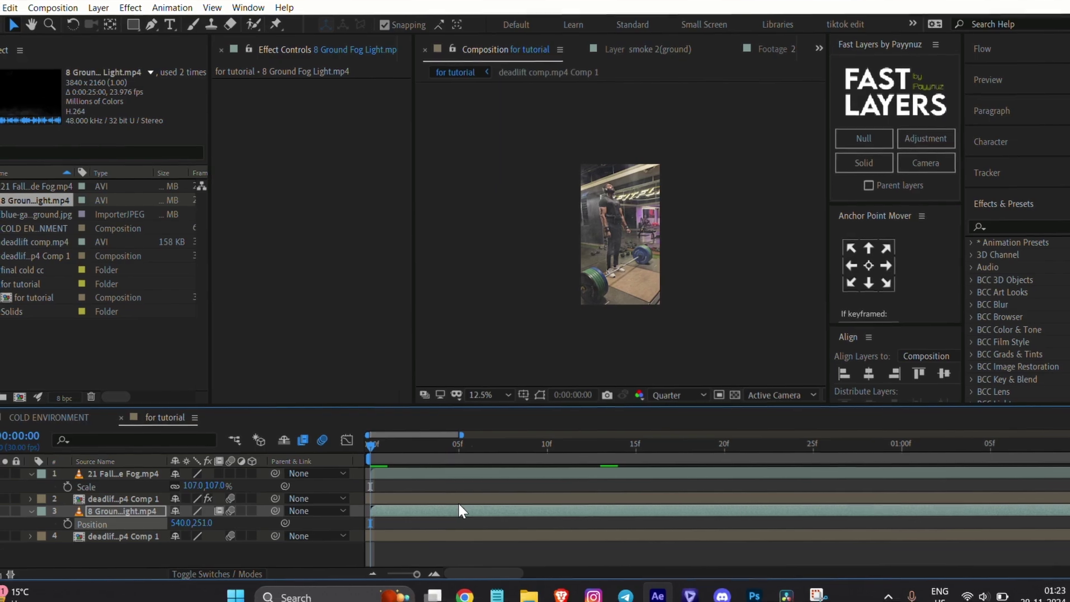
# - Apply the Color Correction Exposure effect to the lowest deadlift comp layer, set its exposure to -2.50 and save the project
pyautogui.click(453, 504)
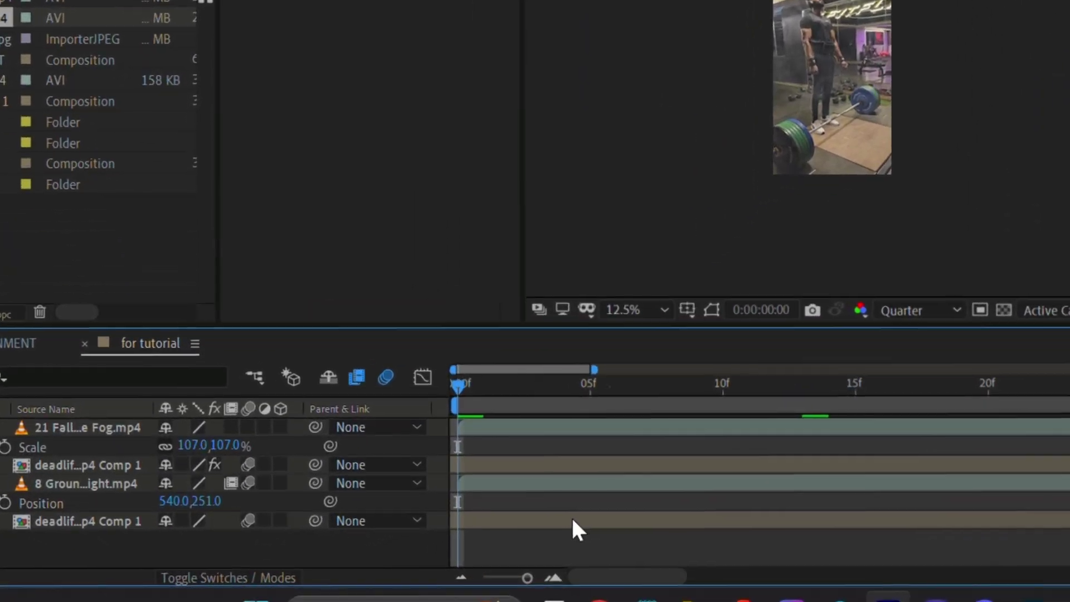
pyautogui.click(446, 538)
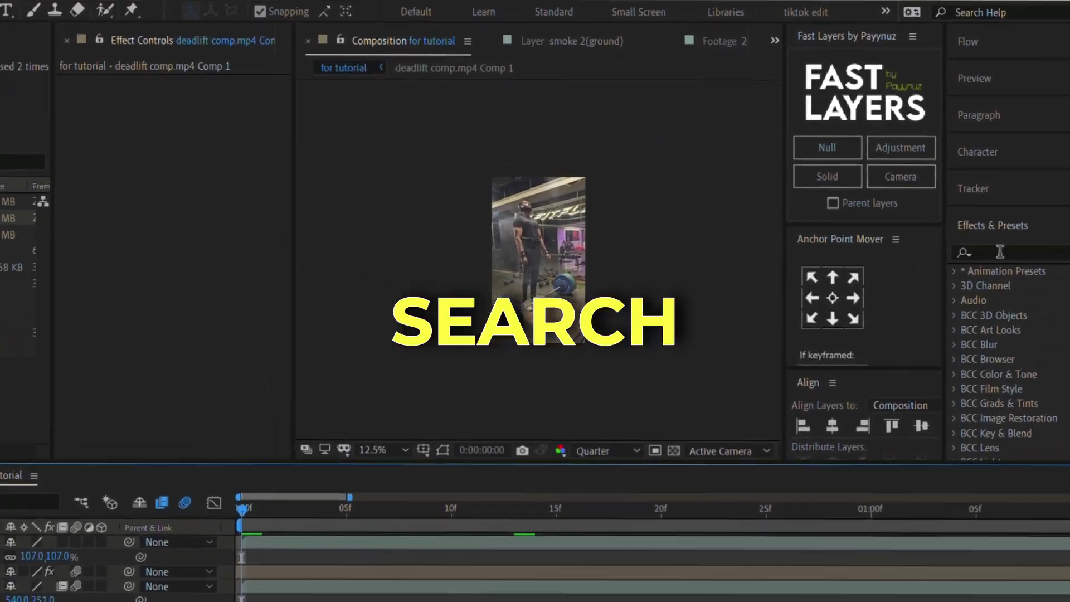
pyautogui.click(1036, 221)
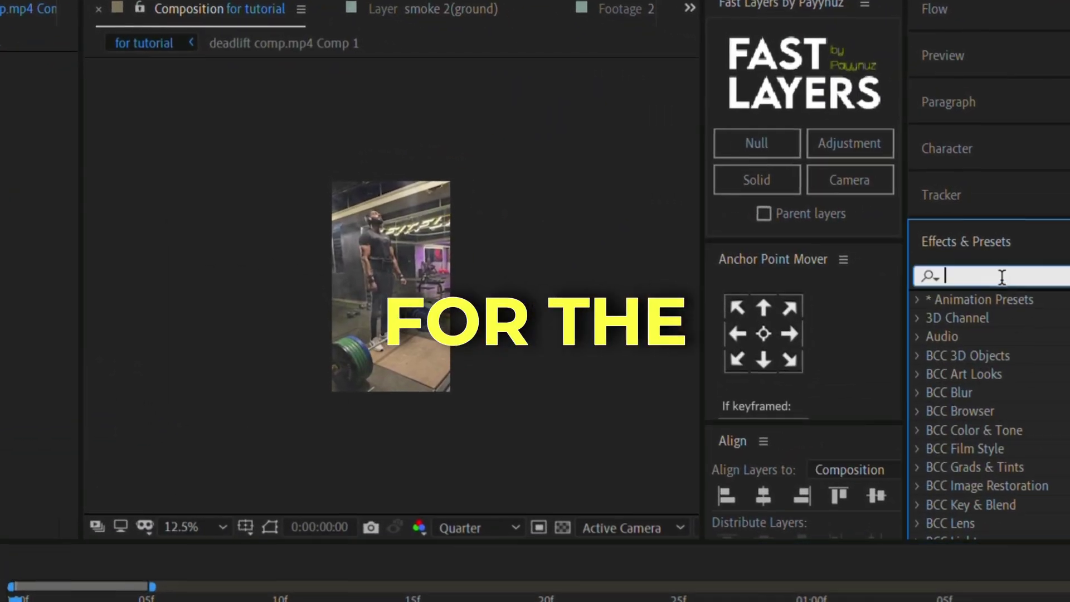
pyautogui.write('exposure')
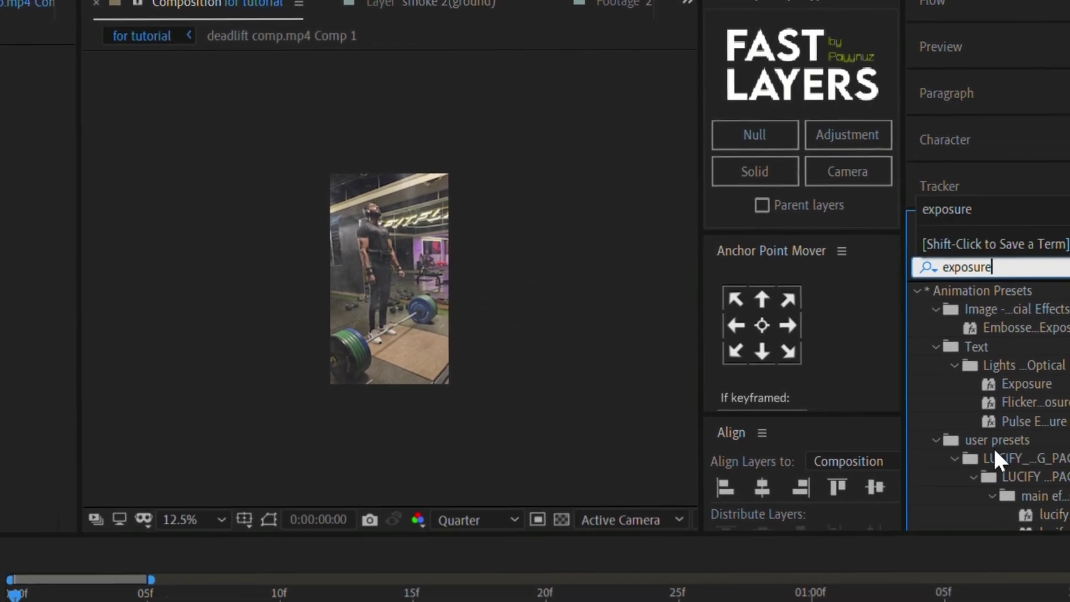
pyautogui.scroll(-3, 995, 450)
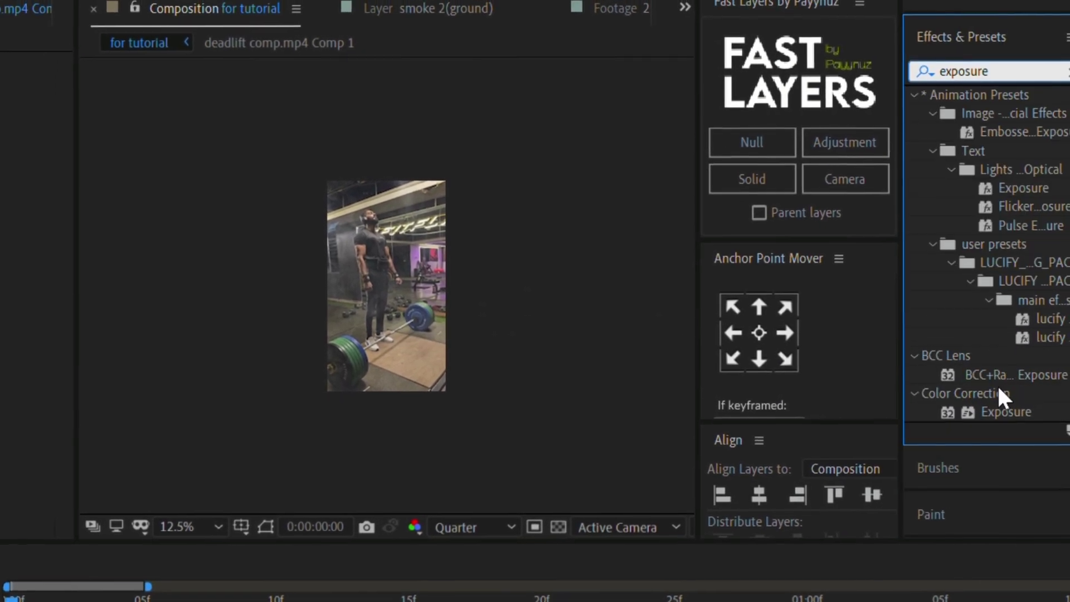
pyautogui.moveTo(1005, 417); pyautogui.dragTo(419, 534)
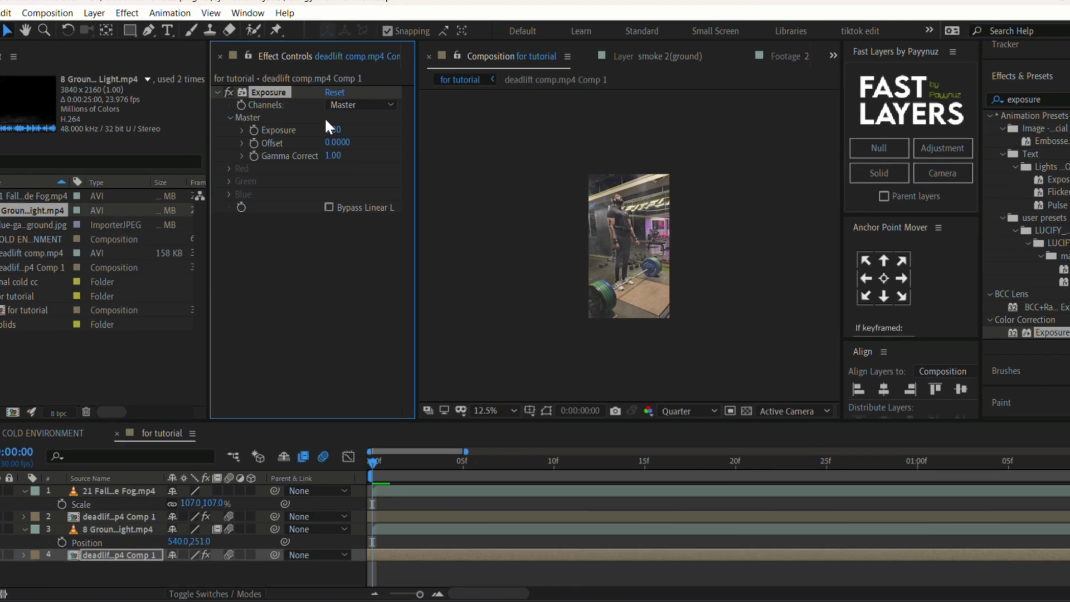
pyautogui.click(333, 127)
pyautogui.write('-2.50')
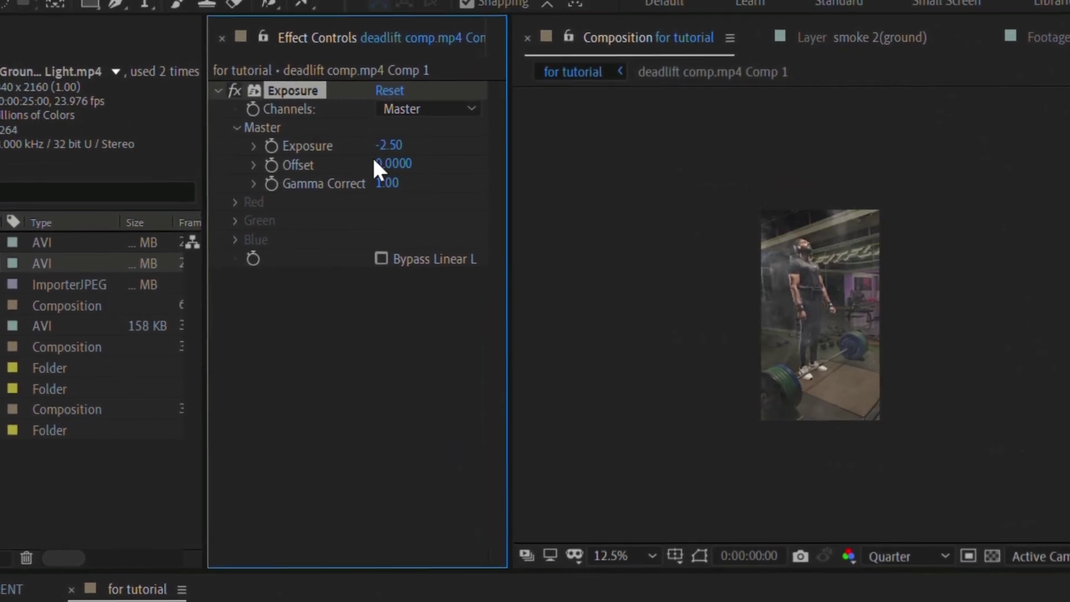
pyautogui.hotkey('ctrl', 's')
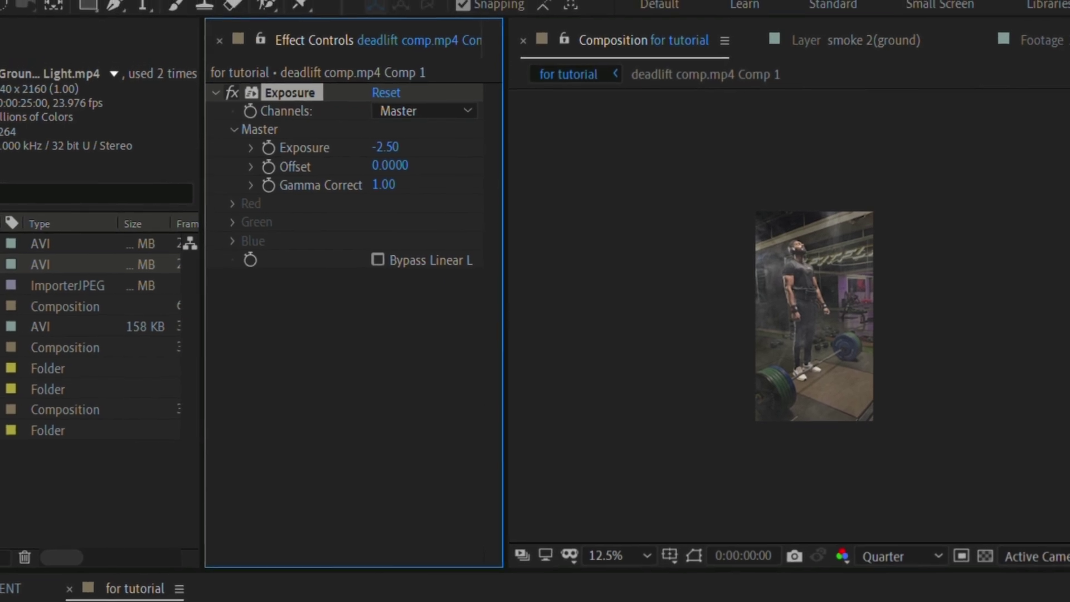
# - Place the blue-galaxy textured background image between the 8 Ground Fog Light.mp4 layer and the lowest deadlift comp layer
pyautogui.click(449, 576)
pyautogui.click(405, 495)
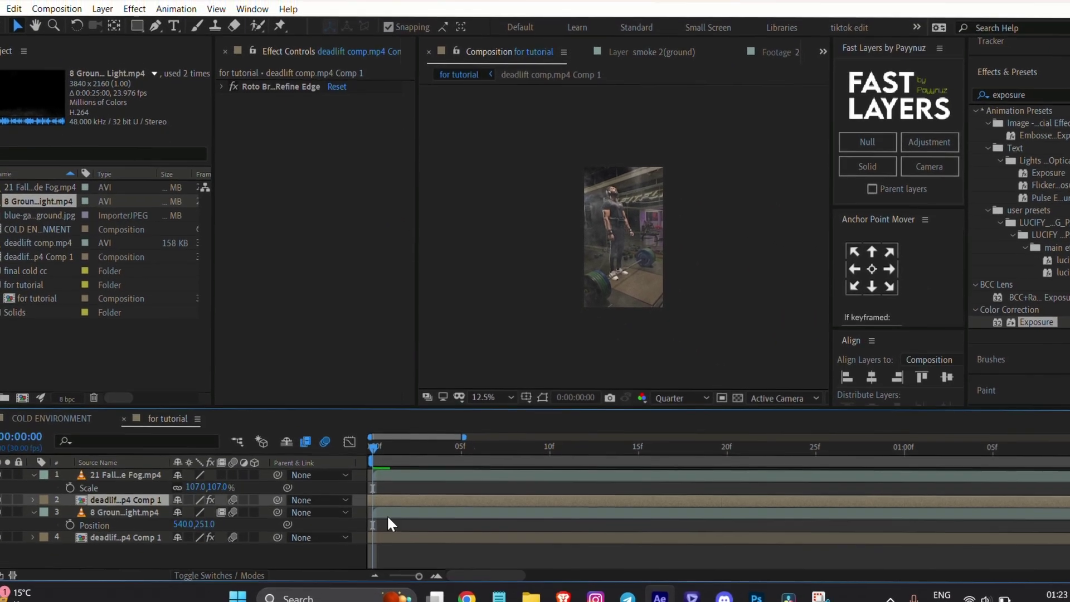
pyautogui.click(406, 538)
pyautogui.moveTo(17, 214); pyautogui.dragTo(20, 219)
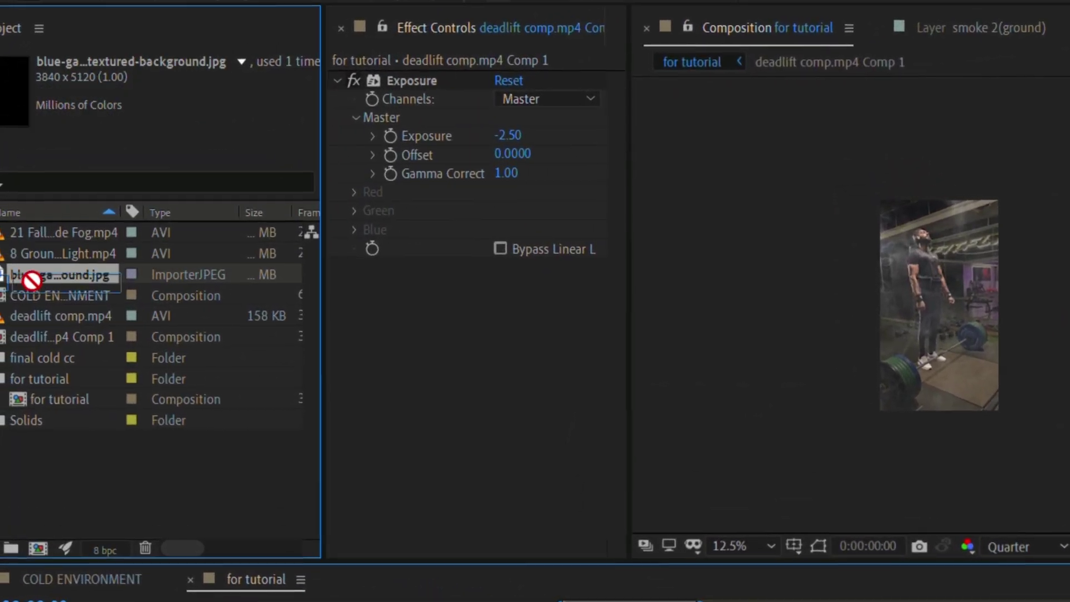
pyautogui.moveTo(32, 281); pyautogui.dragTo(139, 339)
pyautogui.doubleClick(2, 286)
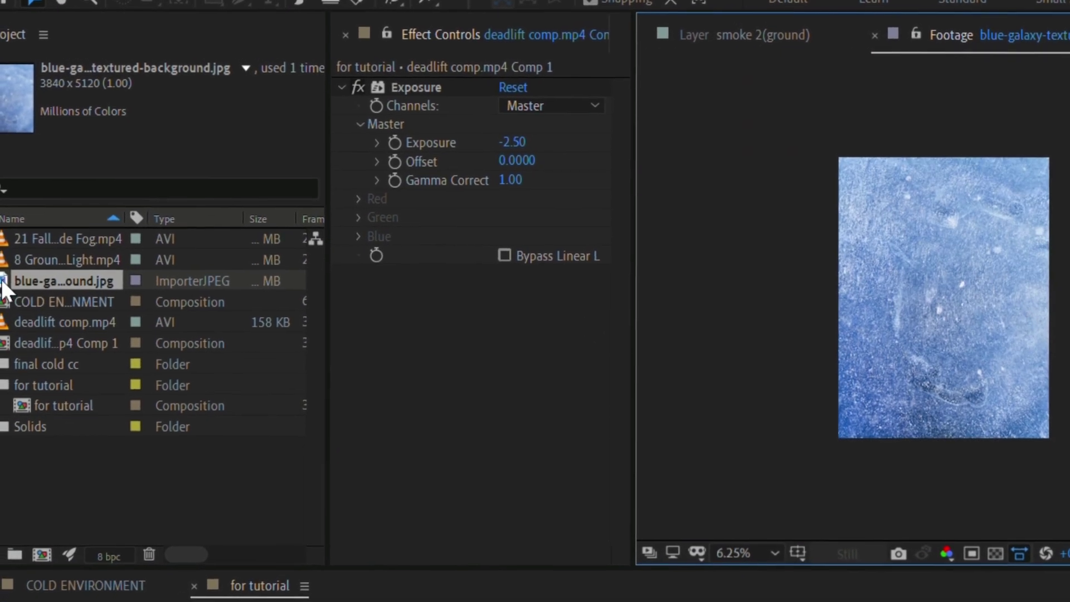
pyautogui.moveTo(2, 283); pyautogui.dragTo(406, 535)
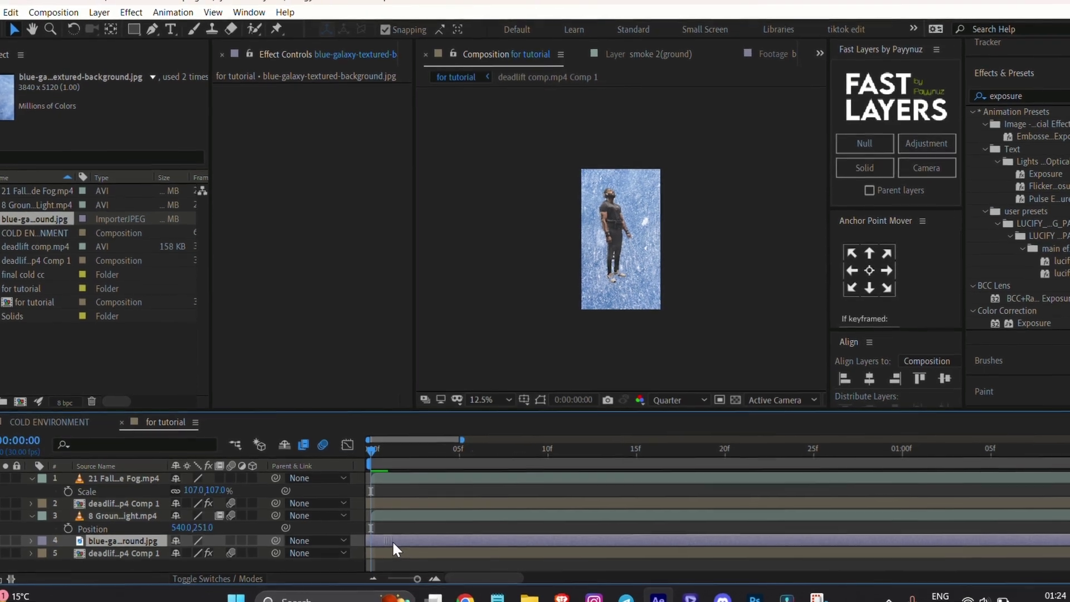
# - Check the composition at frame 3 and examine the blue-galaxy image in its own layer view
pyautogui.moveTo(376, 450); pyautogui.dragTo(422, 463)
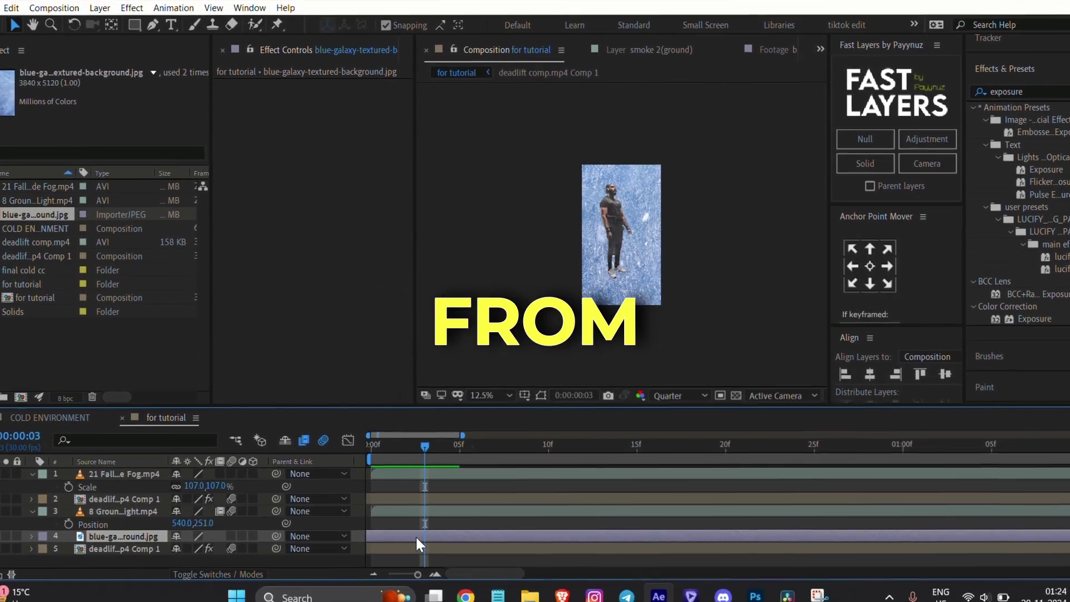
pyautogui.doubleClick(416, 536)
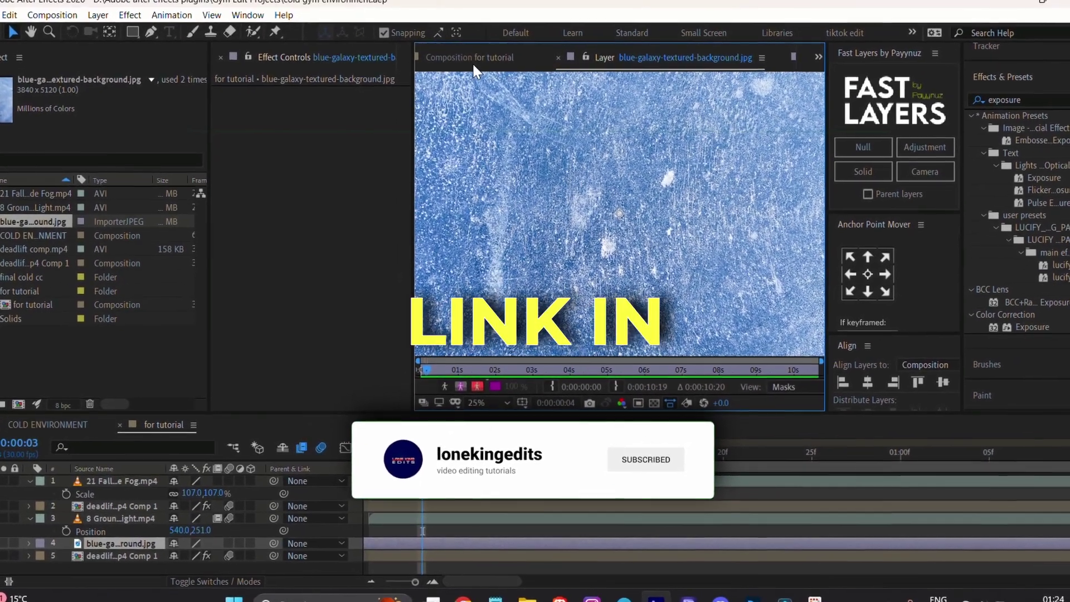
pyautogui.click(473, 64)
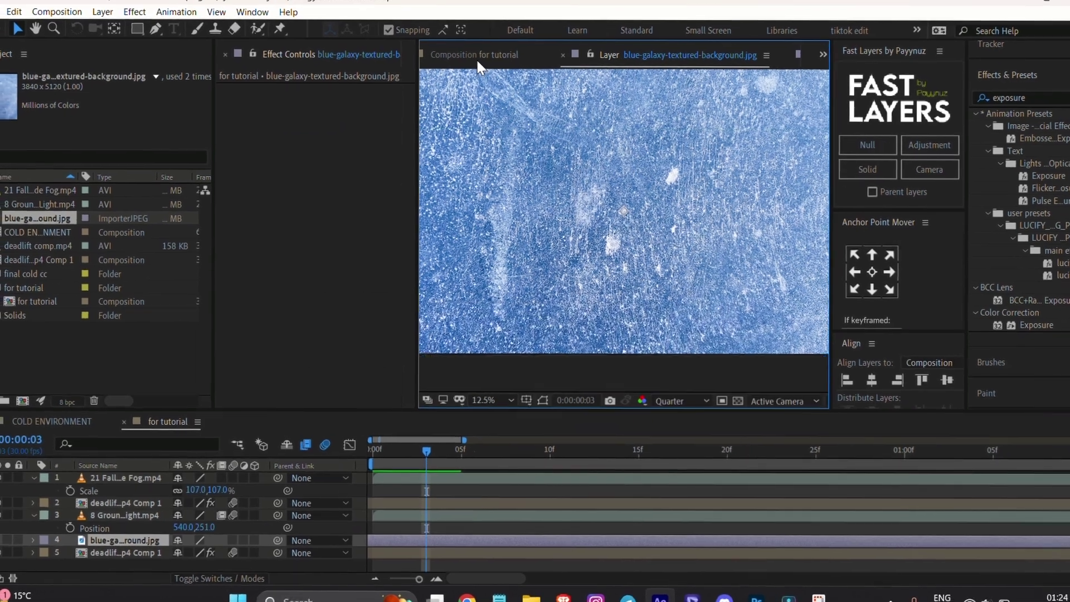
# - Set the blending mode of the blue-galaxy textured background layer to Multiply
pyautogui.rightClick(456, 539)
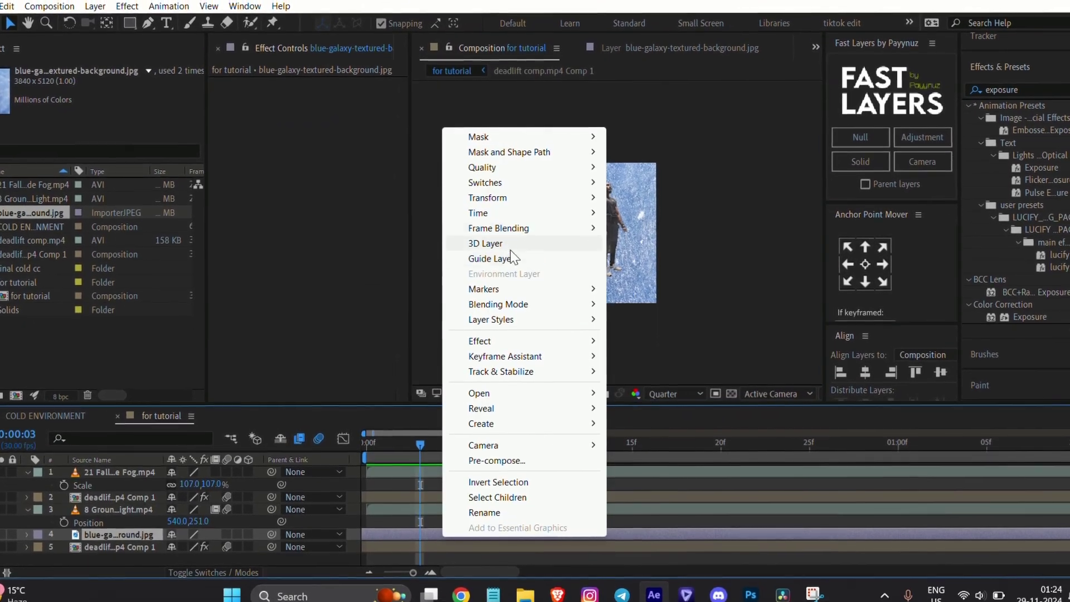
pyautogui.moveTo(537, 304)
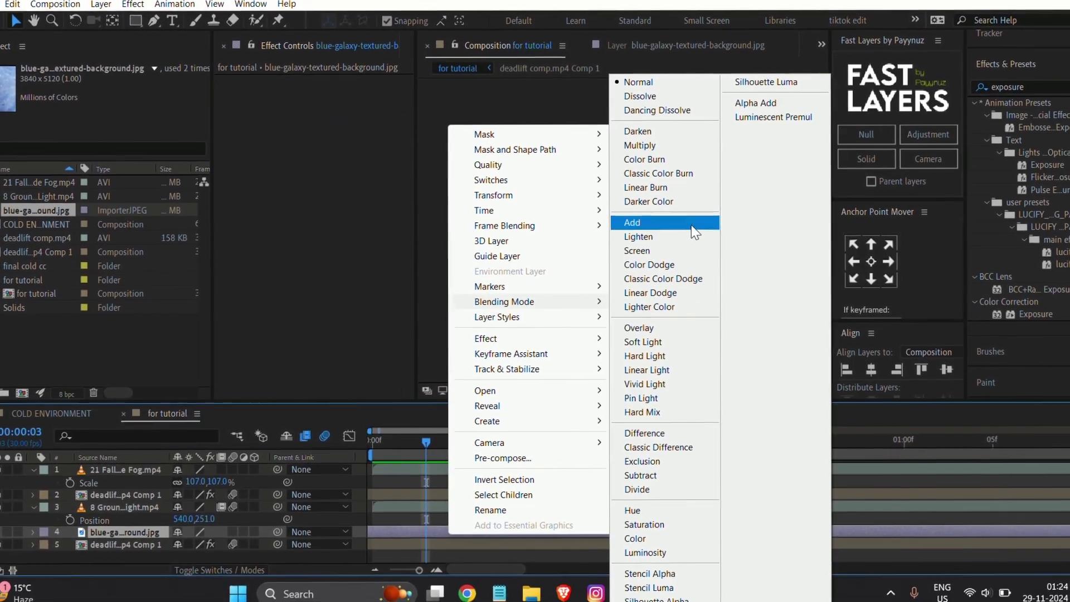
pyautogui.click(641, 145)
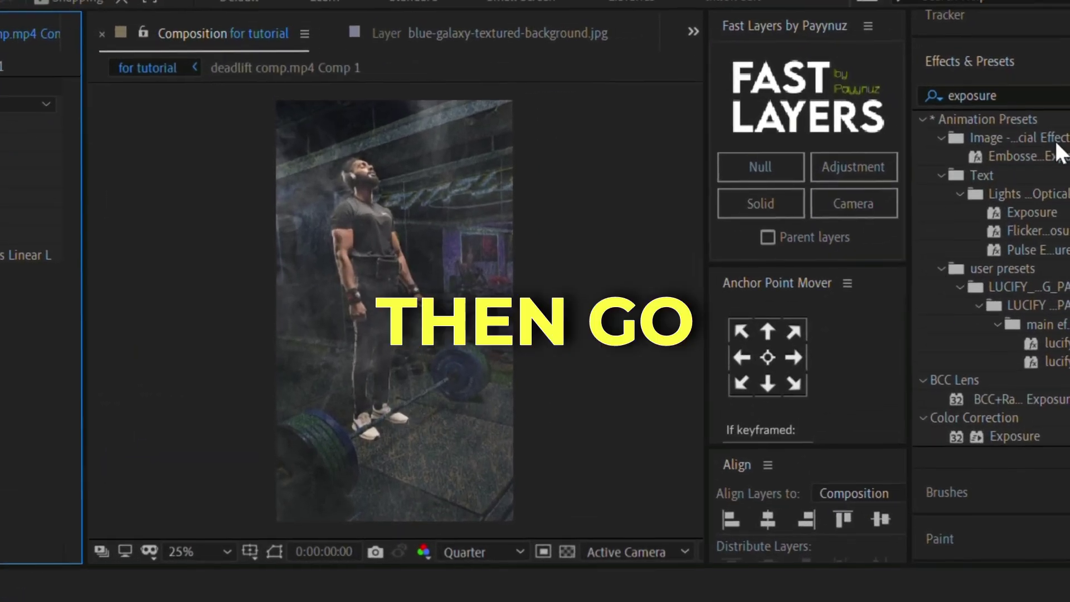
# - Find the Color Correction Tritone effect and apply it to the lowest deadlift comp layer
pyautogui.click(947, 89)
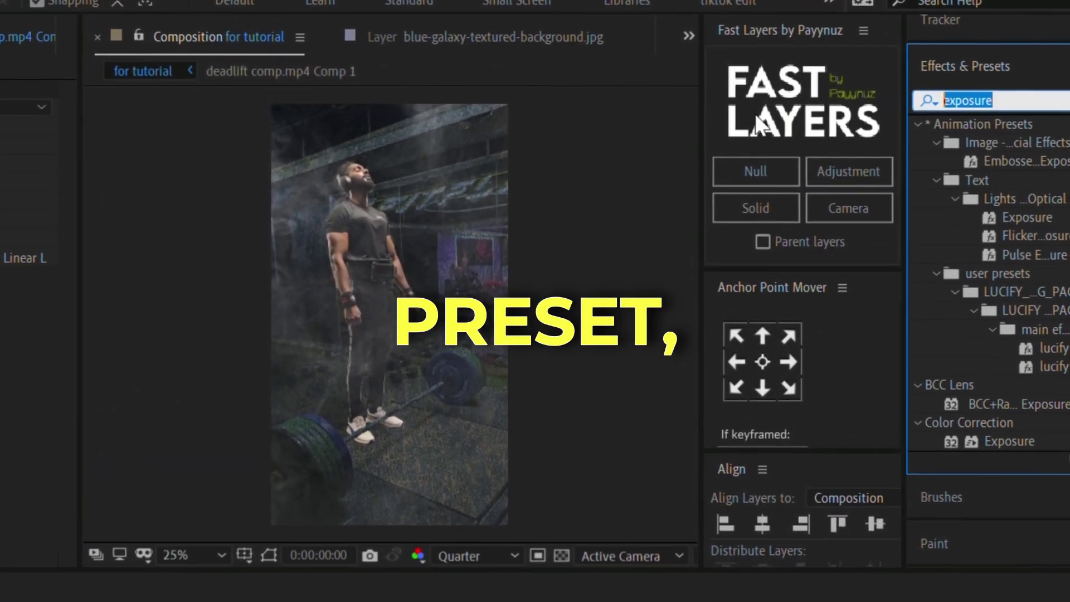
pyautogui.write('tritone')
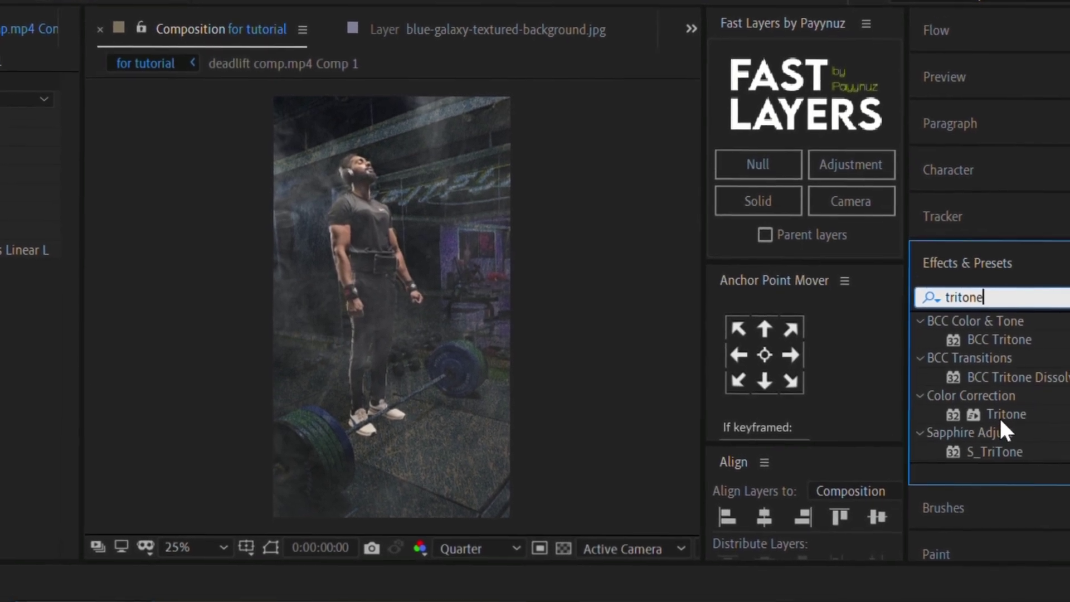
pyautogui.moveTo(1002, 404); pyautogui.dragTo(3, 357)
# - Set the Tritone midtones to a bright, saturated blue
pyautogui.click(1, 310)
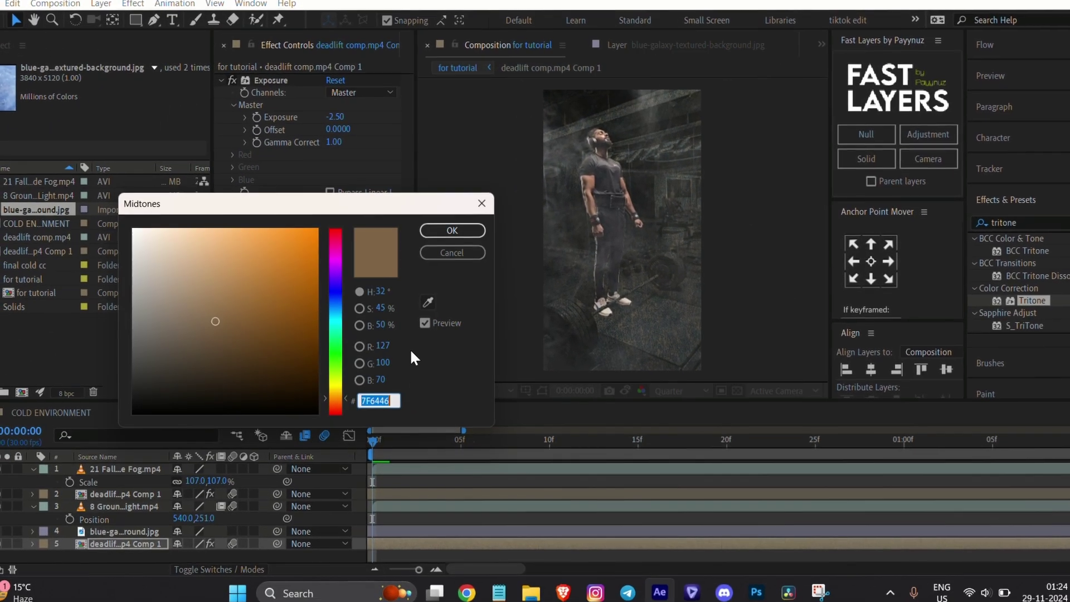
pyautogui.click(334, 289)
pyautogui.moveTo(216, 330)
pyautogui.mouseDown()
pyautogui.moveTo(291, 277)
pyautogui.moveTo(271, 255)
pyautogui.mouseUp()
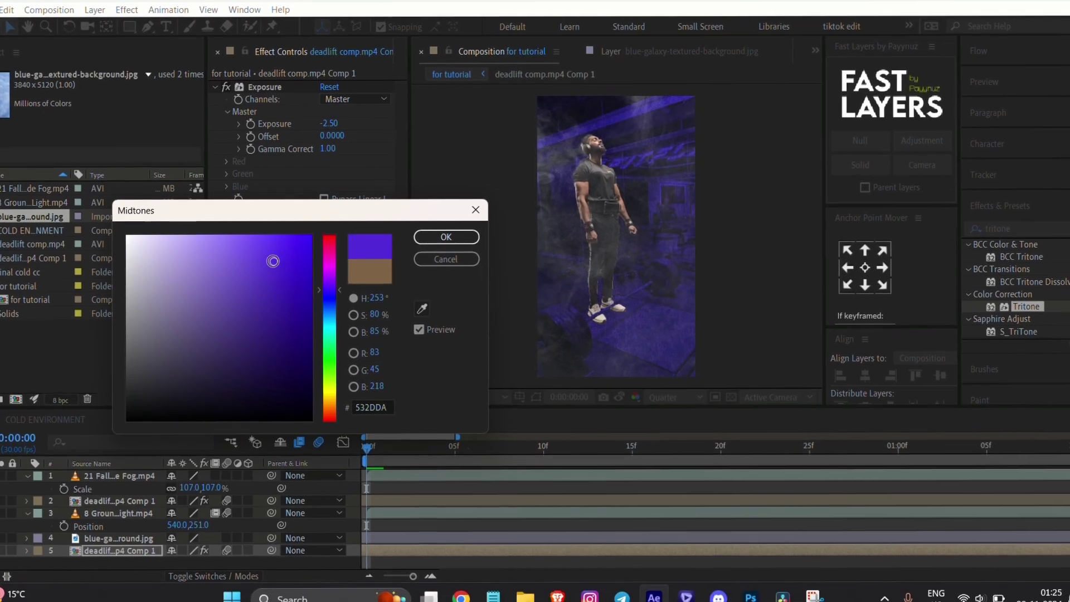
pyautogui.click(336, 282)
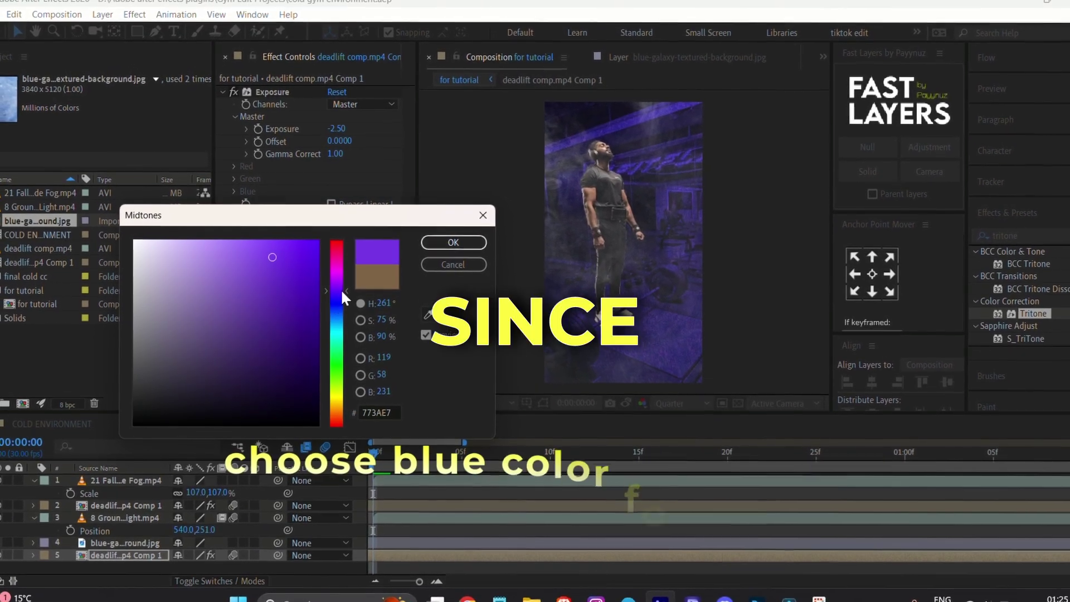
pyautogui.click(289, 245)
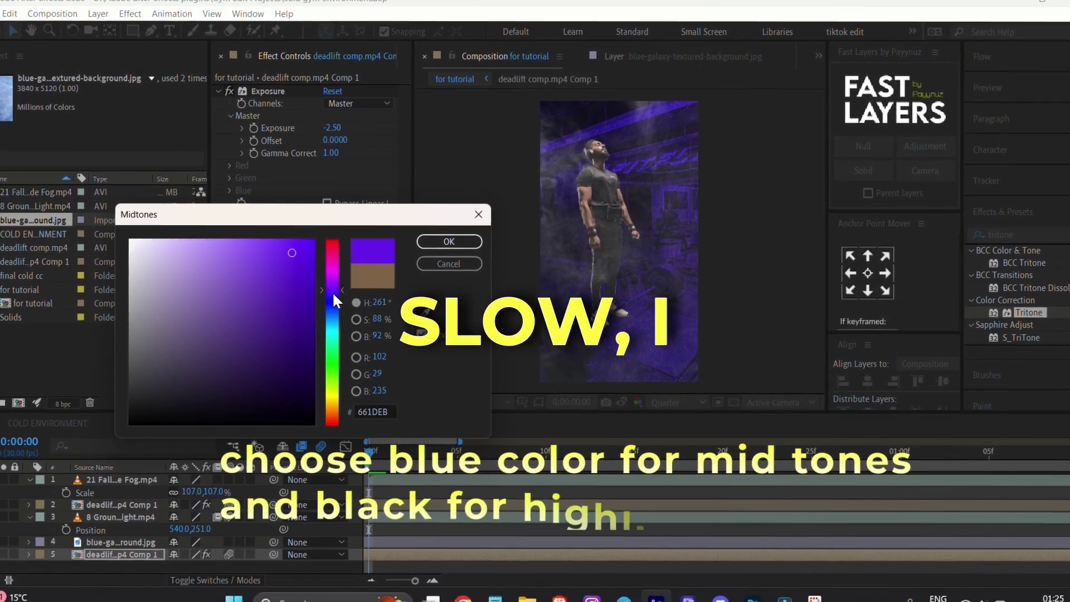
pyautogui.moveTo(333, 292); pyautogui.dragTo(333, 296)
pyautogui.click(305, 247)
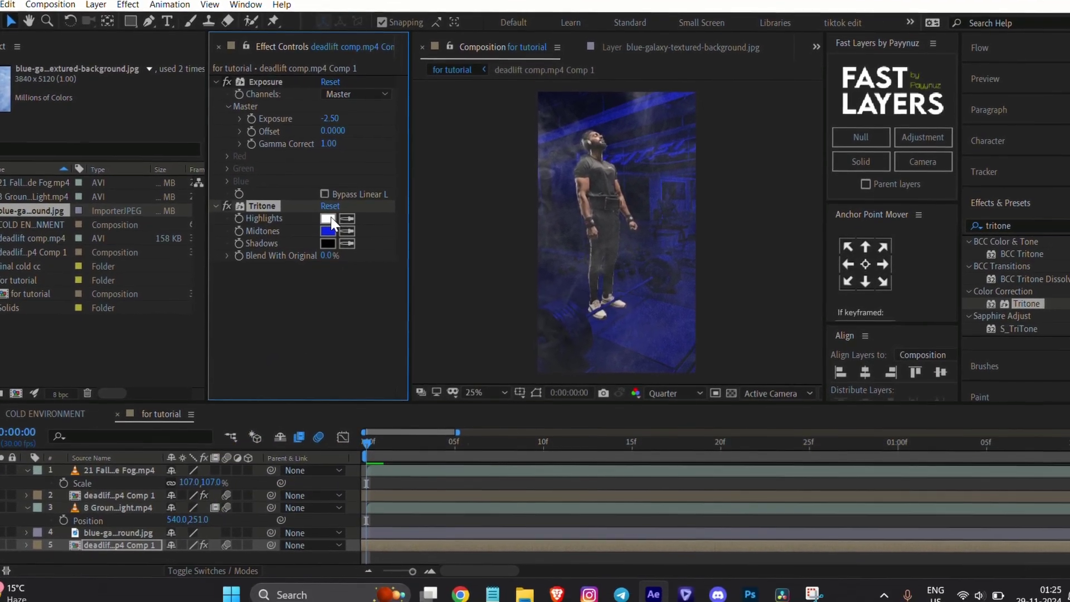
# - Set the Tritone highlights to black (000000) and lower the same deadlift comp layer's exposure to -6.42
pyautogui.click(328, 218)
pyautogui.click(297, 408)
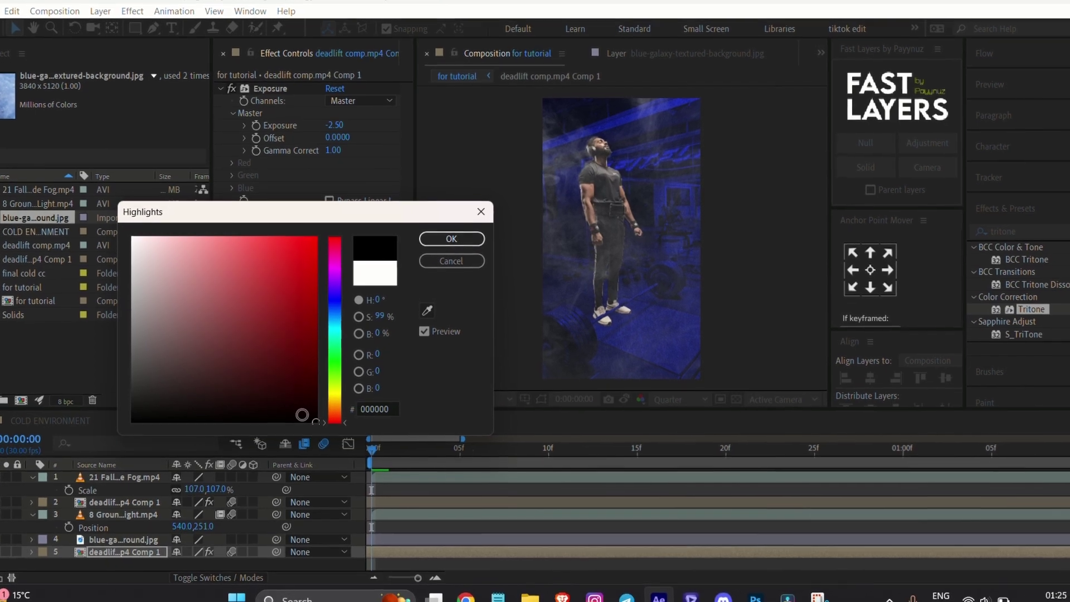
pyautogui.click(436, 239)
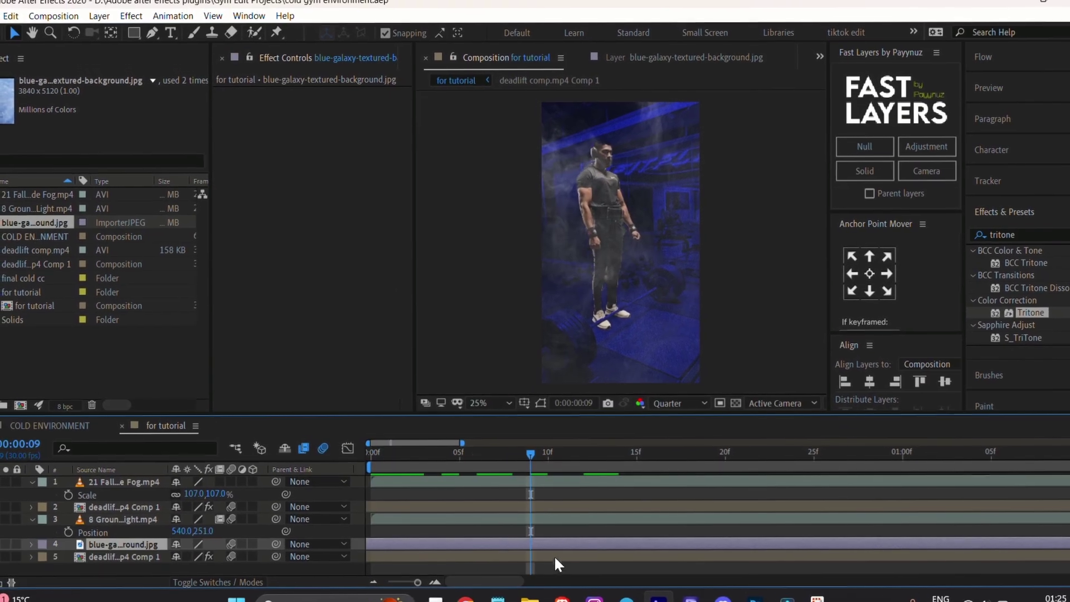
pyautogui.click(548, 552)
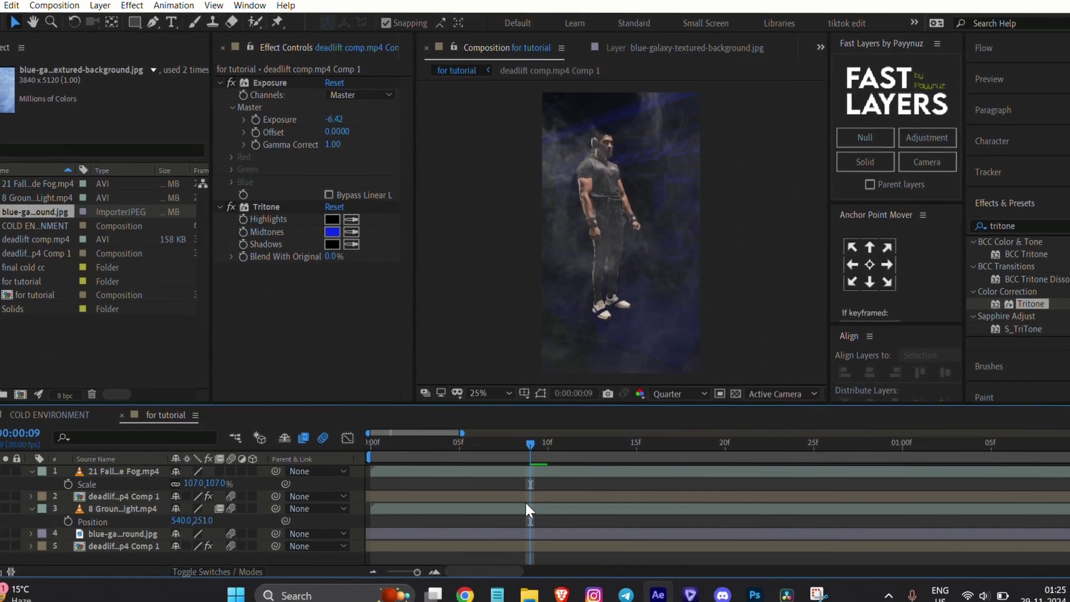
# - Apply the "cold cc for gym" animation preset from the CC Presets folder to the roto-brushed deadlift comp layer
pyautogui.click(526, 501)
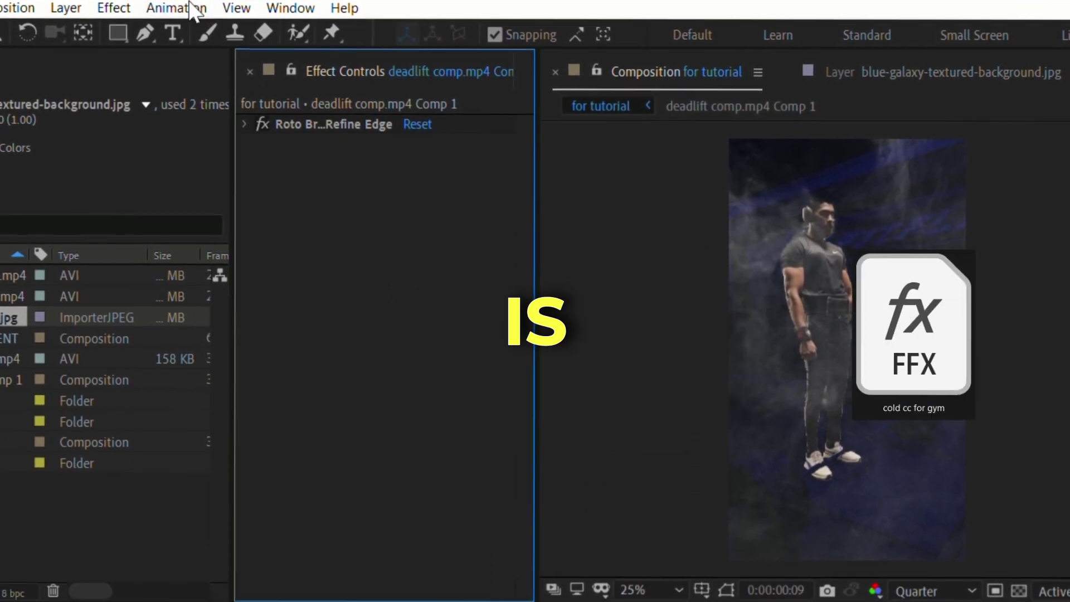
pyautogui.click(190, 7)
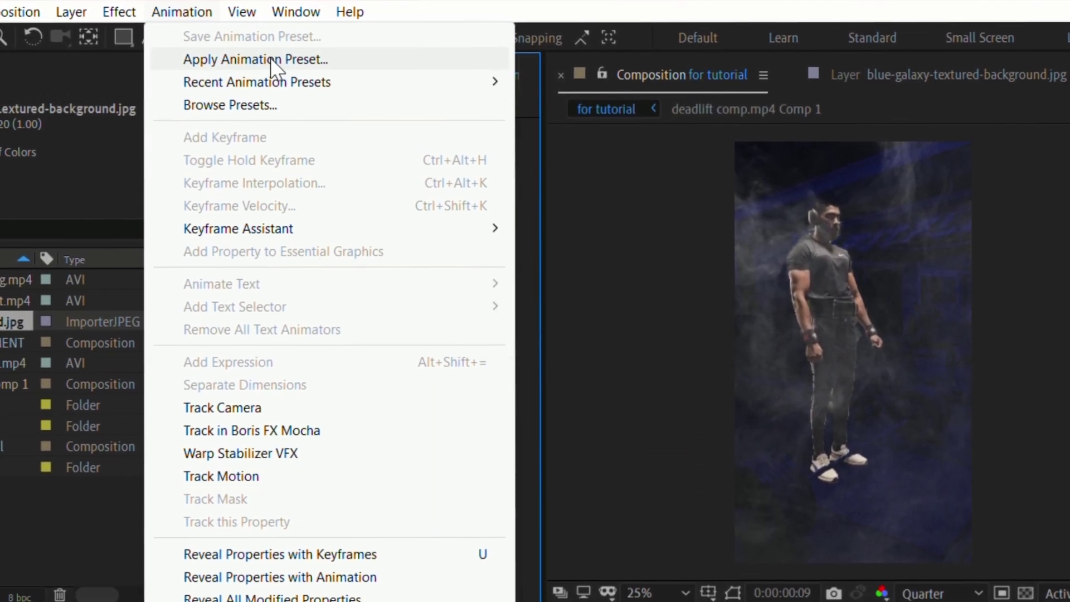
pyautogui.click(270, 58)
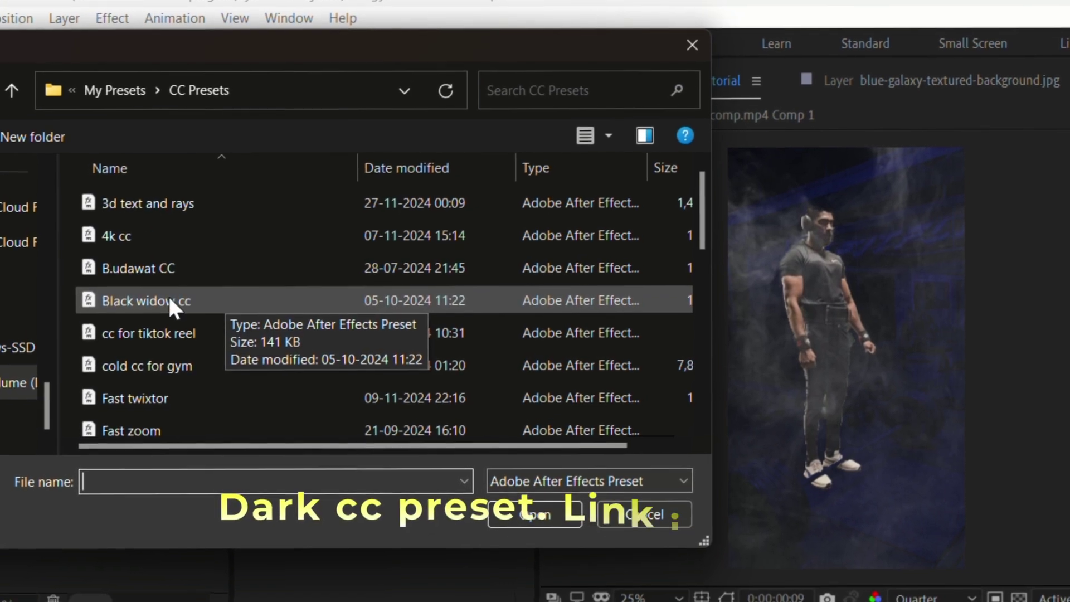
pyautogui.click(164, 333)
pyautogui.click(165, 365)
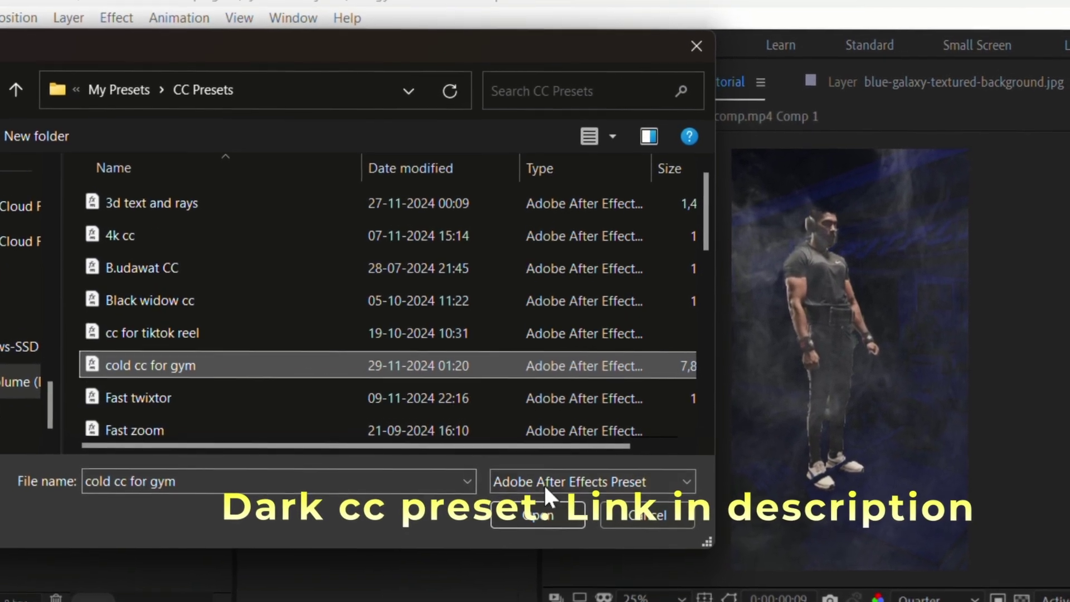
pyautogui.click(538, 514)
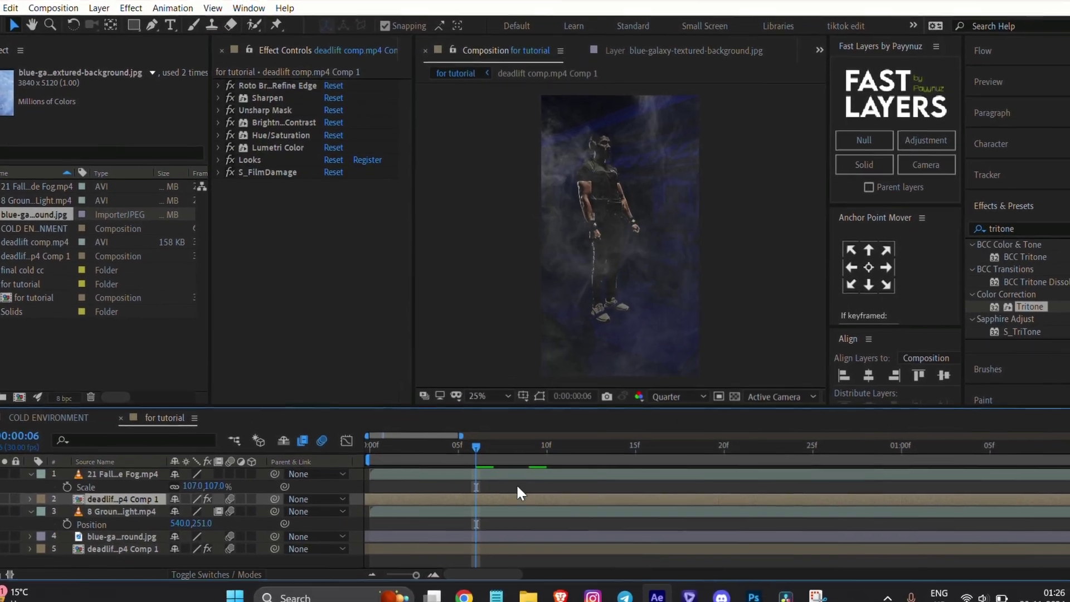
# - Find the Color Correction Tint effect and apply it to the 21 Falling Side Fog layer
pyautogui.click(513, 536)
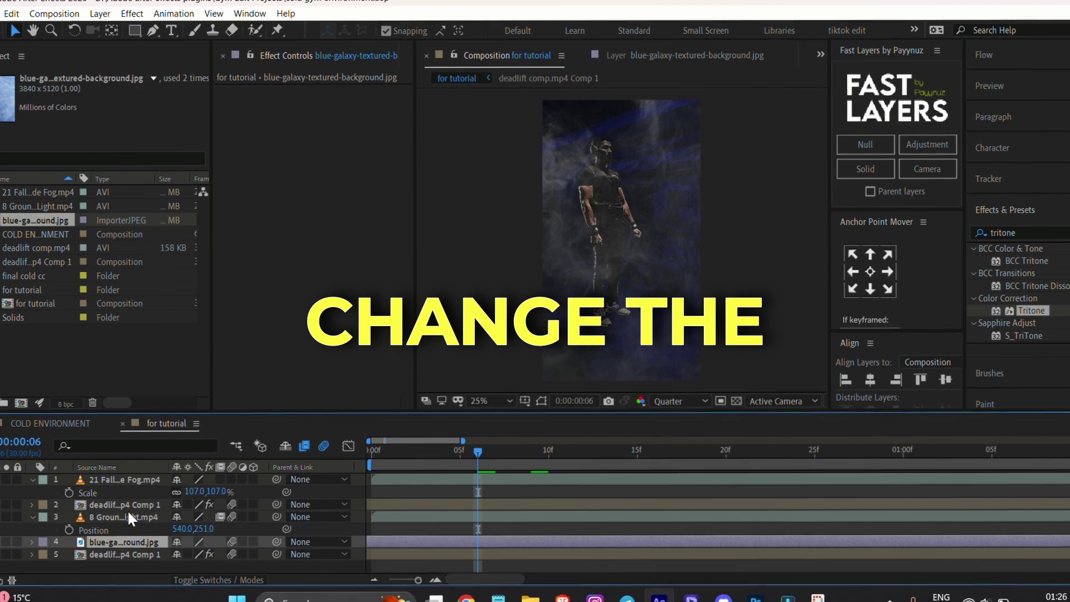
pyautogui.click(126, 511)
pyautogui.click(122, 475)
pyautogui.click(125, 470)
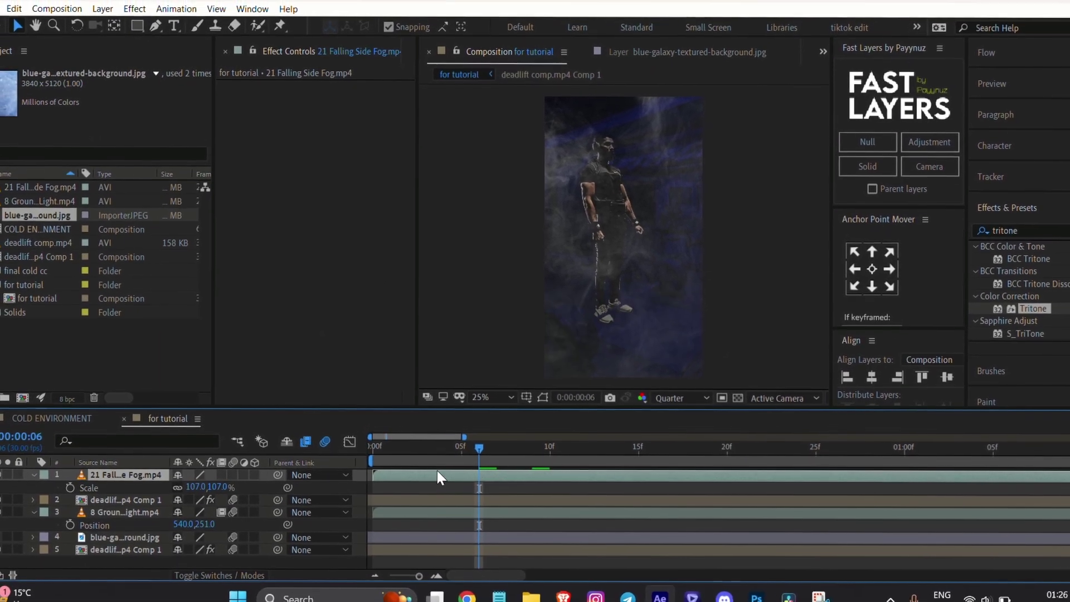
pyautogui.click(998, 232)
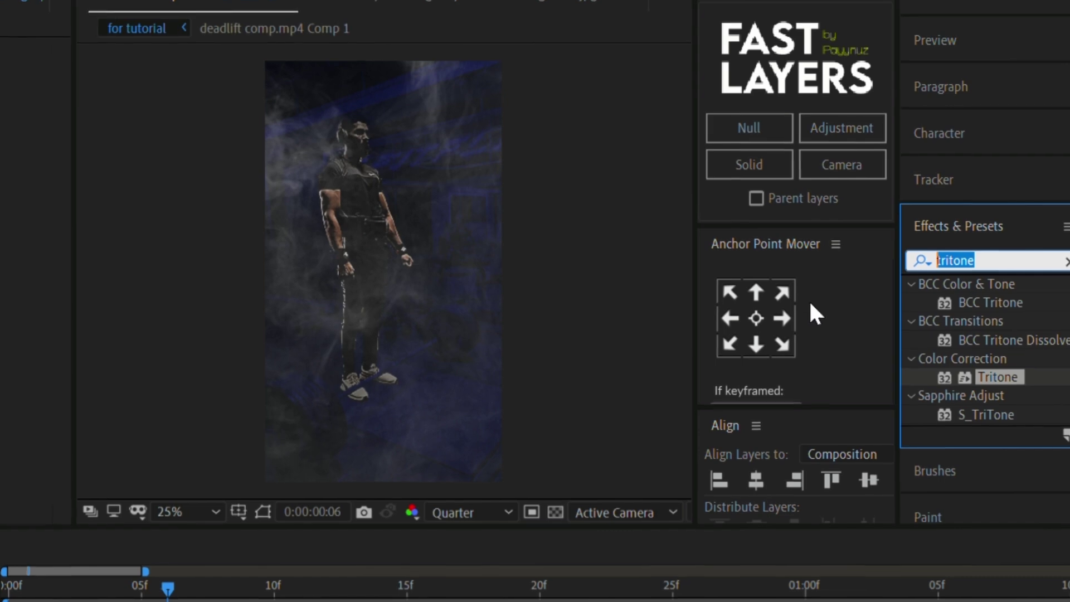
pyautogui.write('tint')
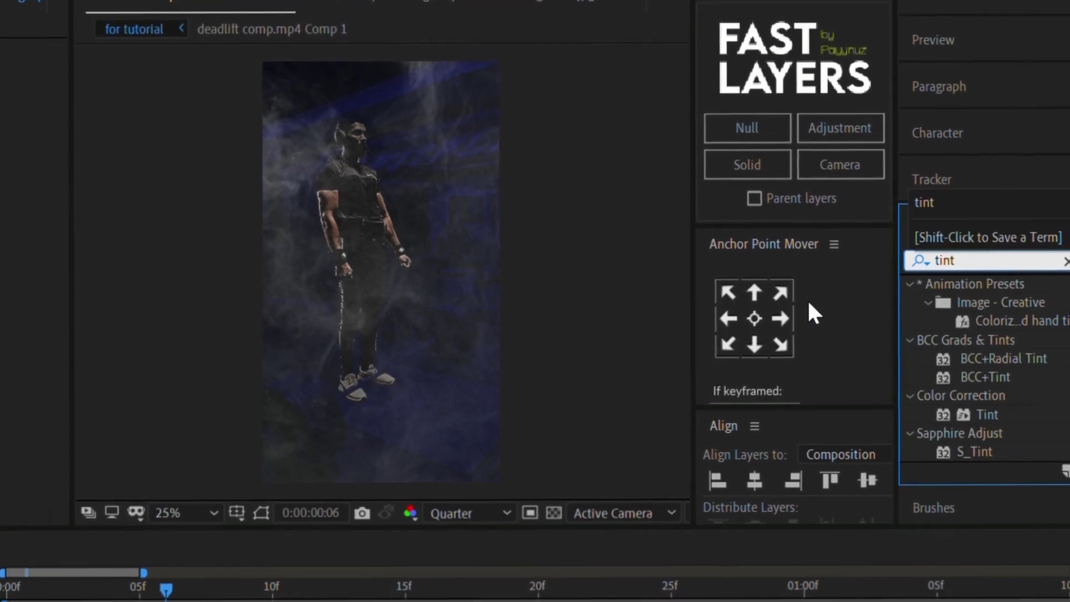
pyautogui.moveTo(987, 423); pyautogui.dragTo(262, 270)
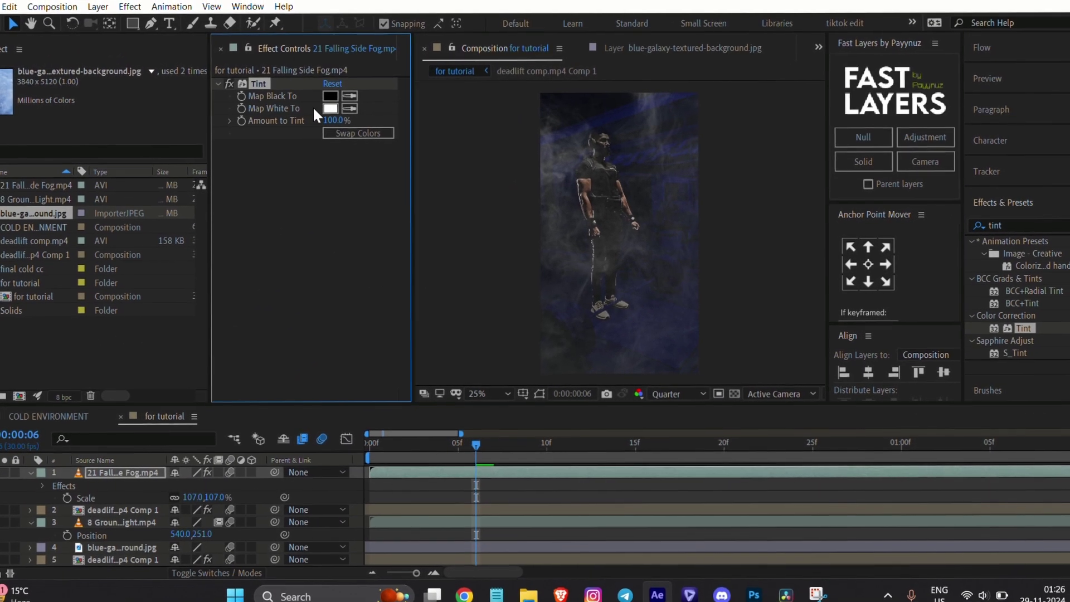
# - Set the fog layer's Tint black mapping to blue (0C32C2)
pyautogui.click(330, 96)
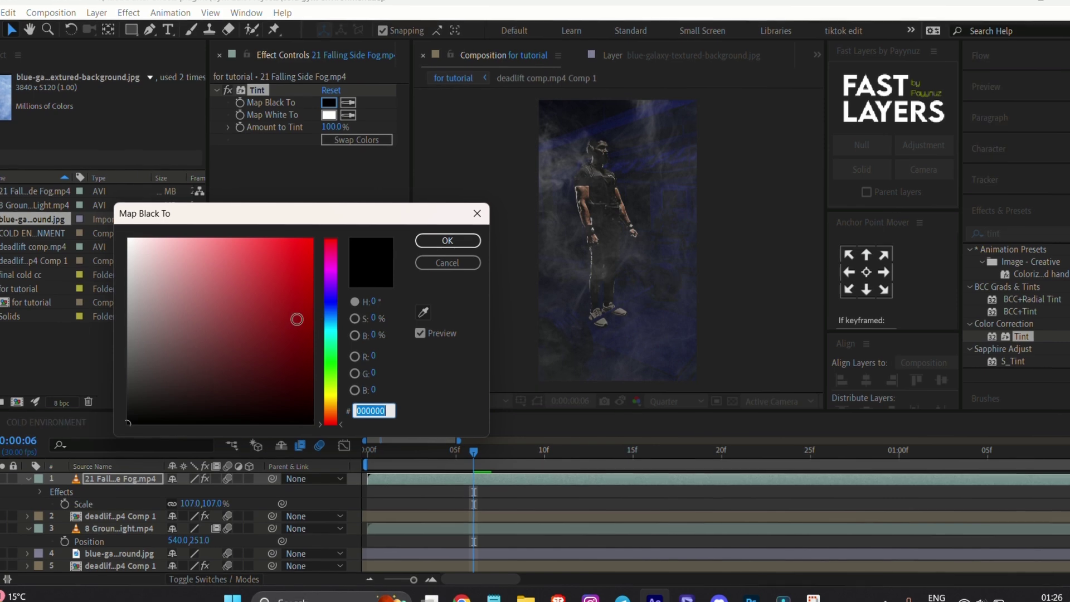
pyautogui.click(339, 285)
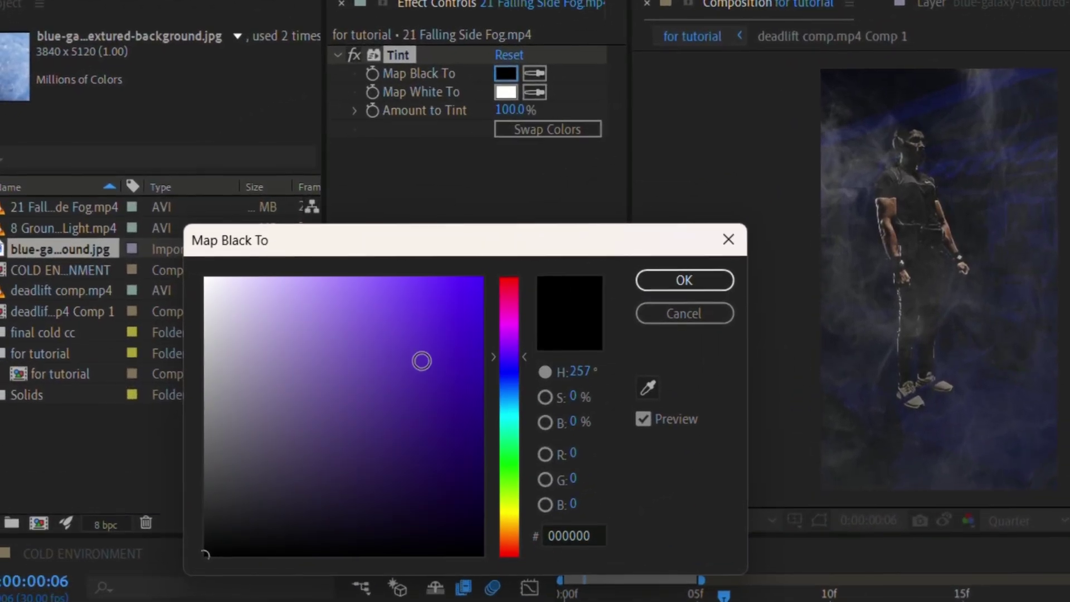
pyautogui.moveTo(278, 289); pyautogui.dragTo(306, 274)
pyautogui.moveTo(522, 369); pyautogui.dragTo(514, 373)
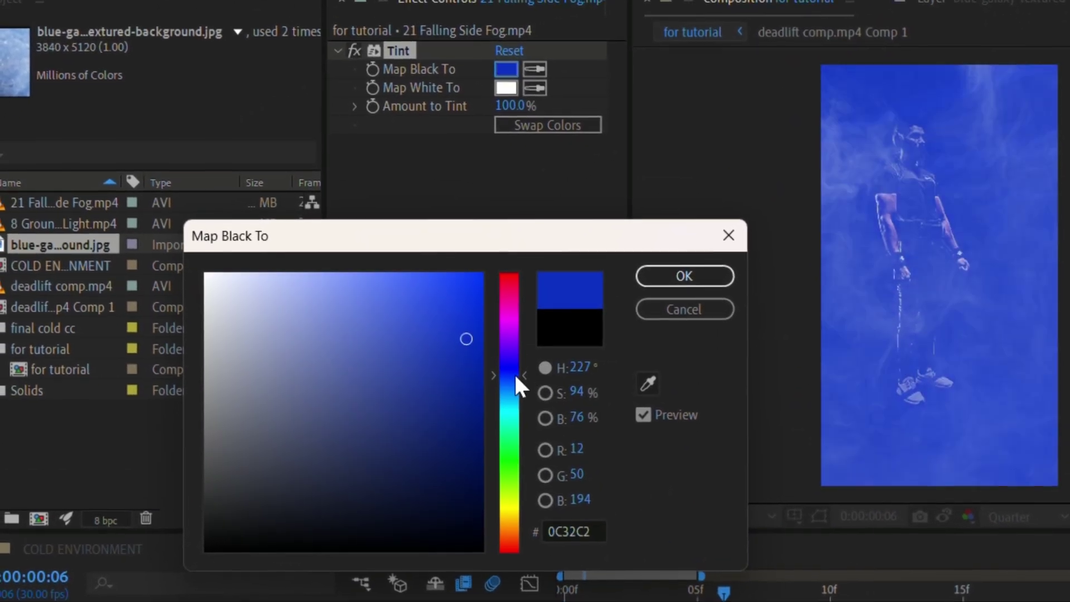
pyautogui.press('Return')
# - Set the fog layer's Tint to map white to a saturated blue and black to 000000
pyautogui.click(508, 76)
pyautogui.moveTo(400, 329); pyautogui.dragTo(527, 540)
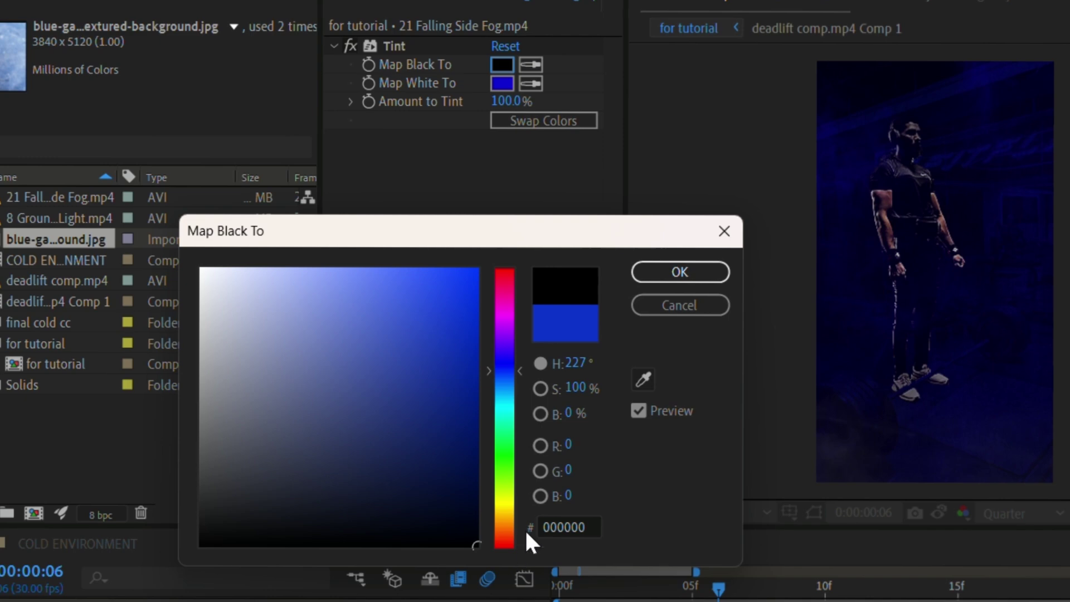
pyautogui.click(685, 285)
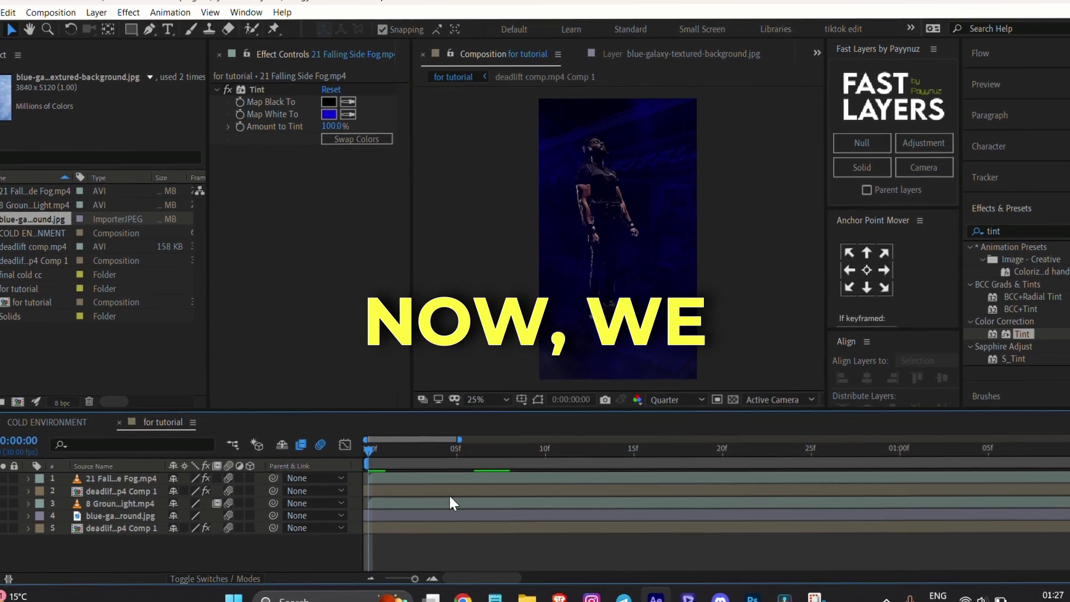
# - Return to the first frame and add an adjustment layer above all other layers
pyautogui.moveTo(375, 444); pyautogui.dragTo(368, 480)
pyautogui.click(926, 136)
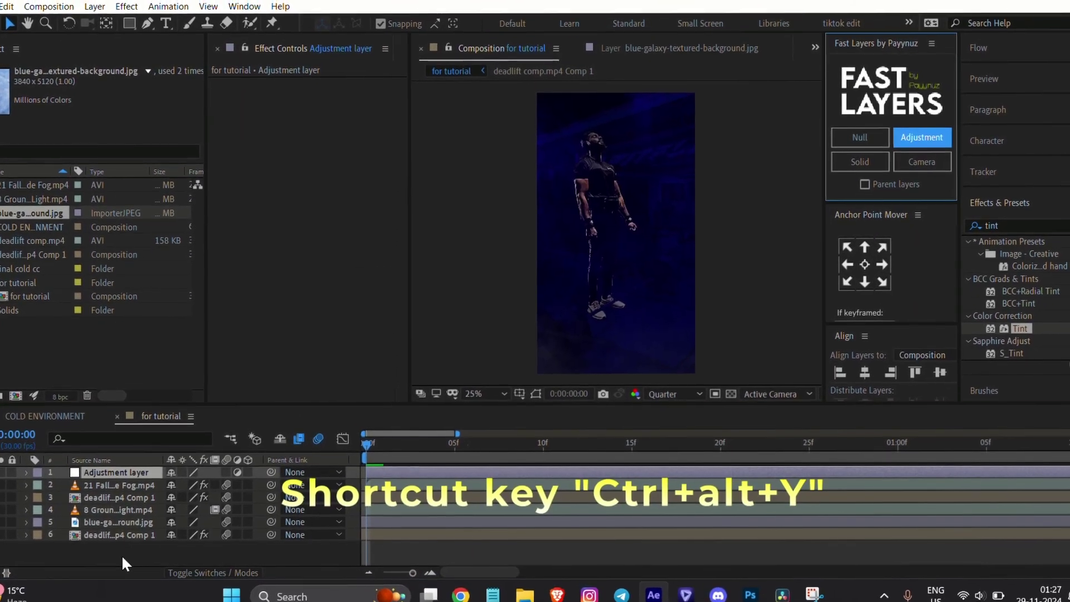
pyautogui.rightClick(123, 555)
pyautogui.moveTo(251, 402)
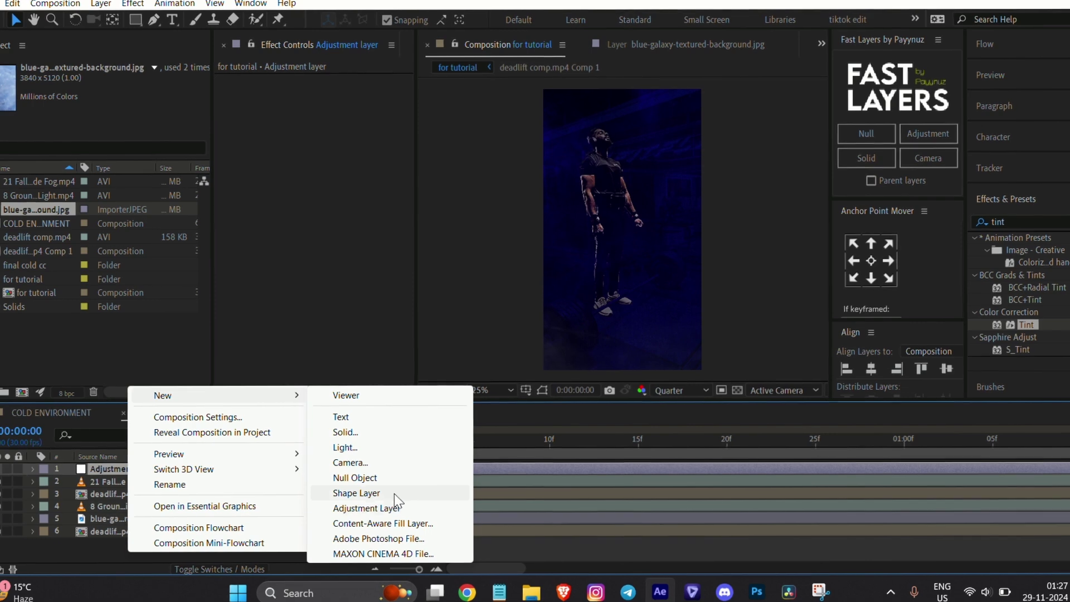
pyautogui.click(586, 567)
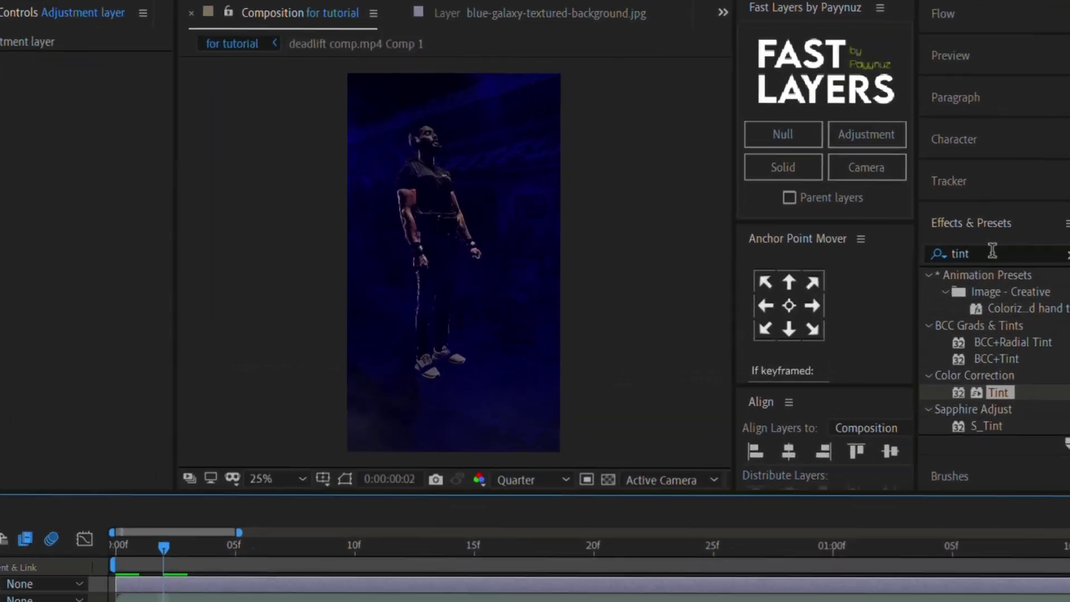
# - Find the CC Snowfall simulation effect and apply it to the new adjustment layer
pyautogui.moveTo(1010, 234); pyautogui.dragTo(844, 255)
pyautogui.write('cc now')
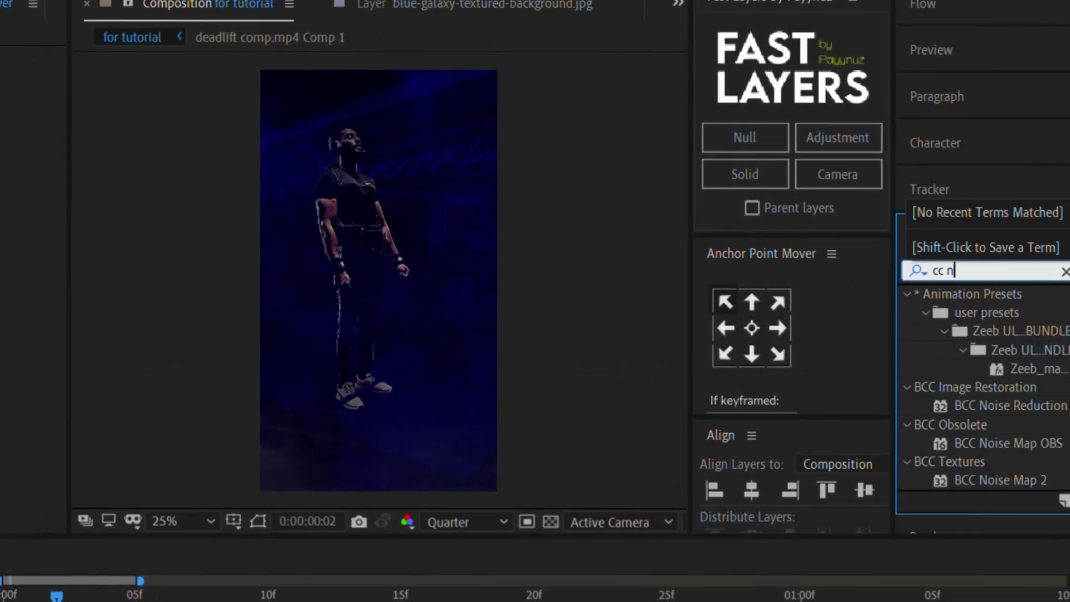
pyautogui.press('BackSpace')
pyautogui.press('BackSpace')
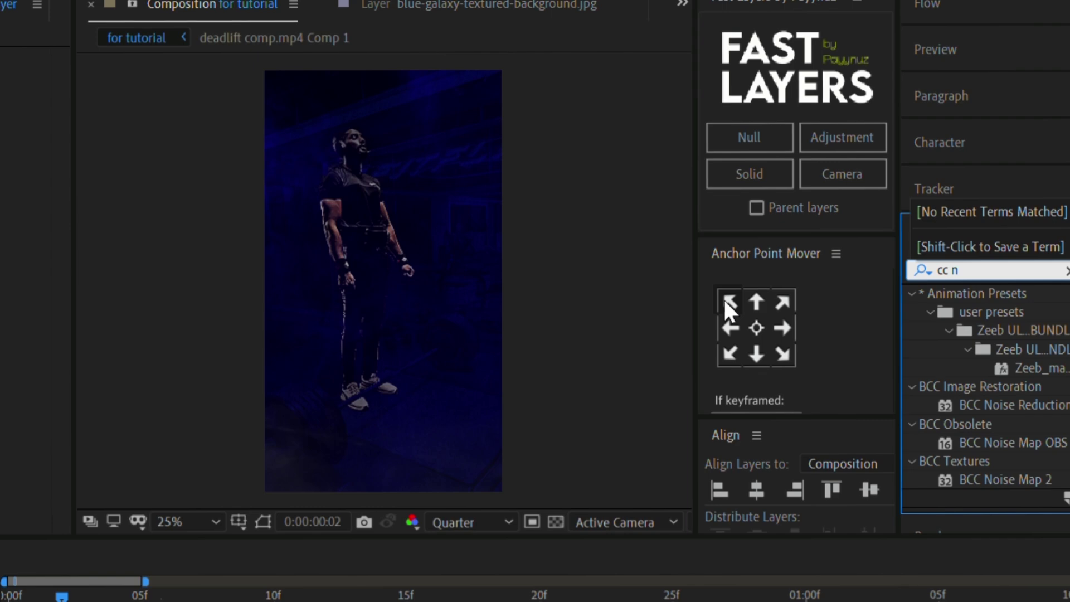
pyautogui.press('BackSpace')
pyautogui.write('snow')
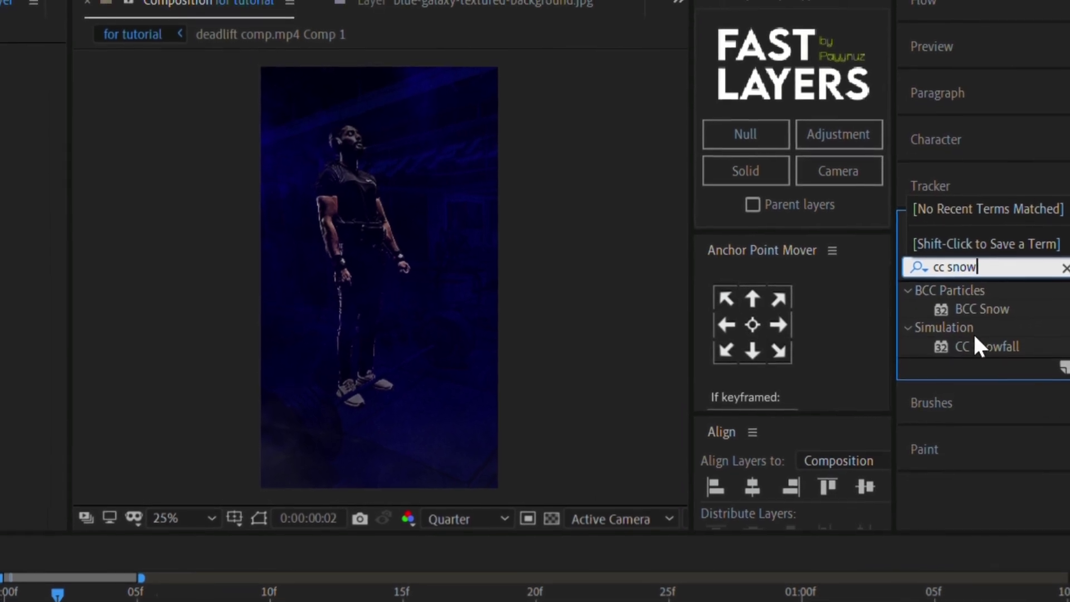
pyautogui.moveTo(985, 343); pyautogui.dragTo(44, 319)
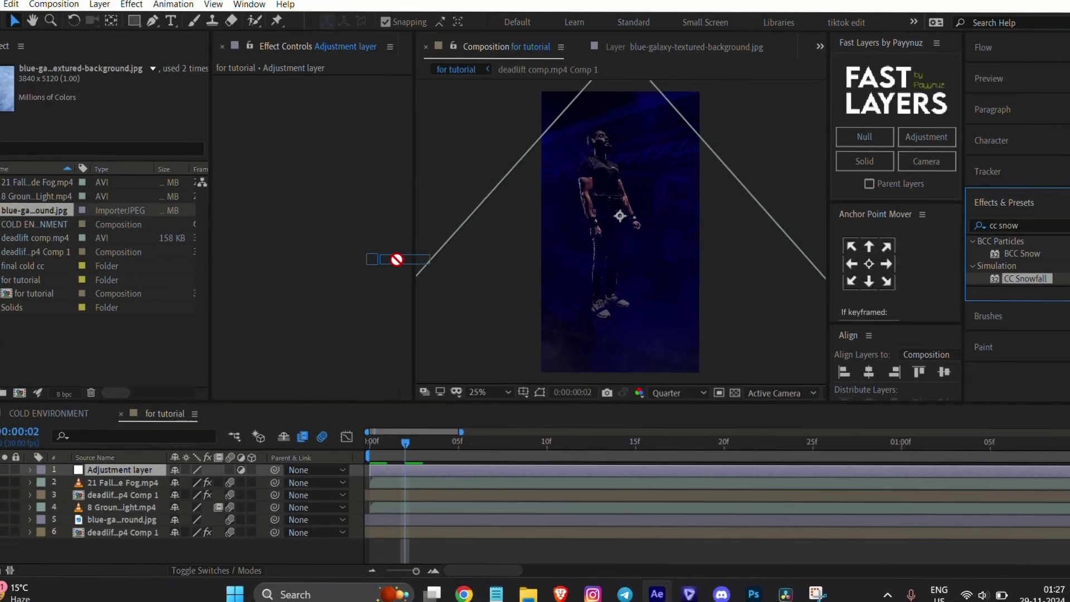
pyautogui.moveTo(396, 259); pyautogui.dragTo(363, 325)
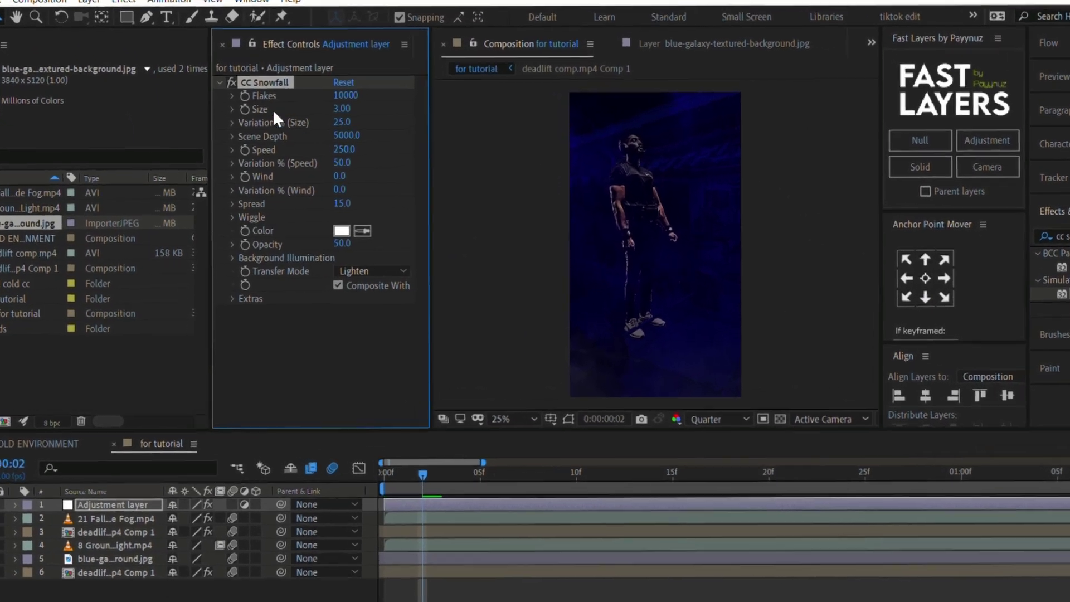
# - Raise the CC Snowfall flakes to 27700 and the flake size to 11.70
pyautogui.click(232, 95)
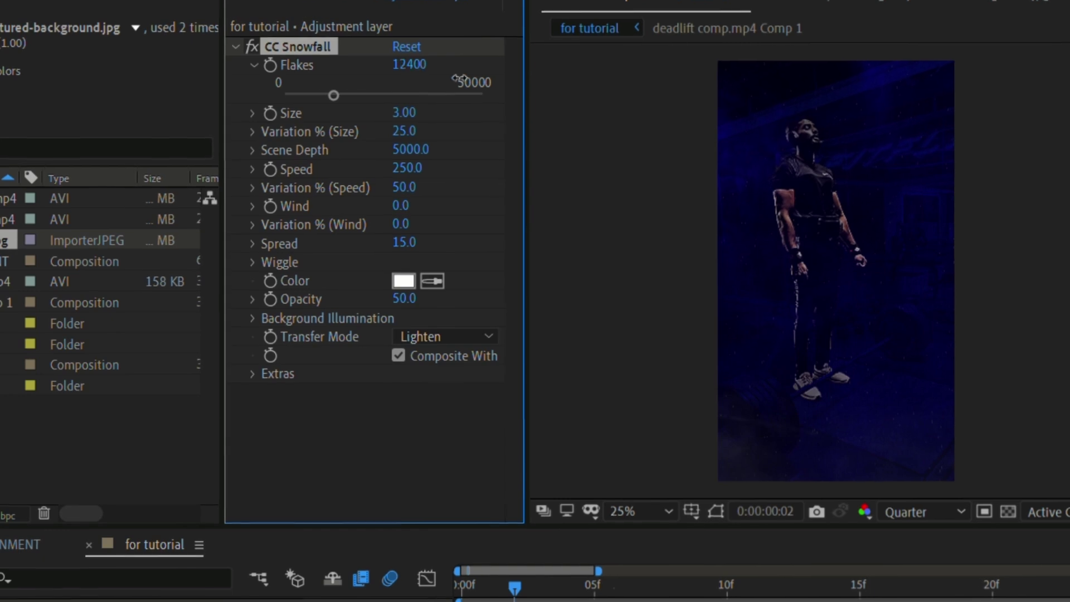
pyautogui.moveTo(534, 78); pyautogui.dragTo(514, 83)
pyautogui.moveTo(406, 115); pyautogui.dragTo(499, 118)
# - Set the CC Snowfall speed variation, wind variation and opacity to 100 each
pyautogui.scroll(2, 981, 189)
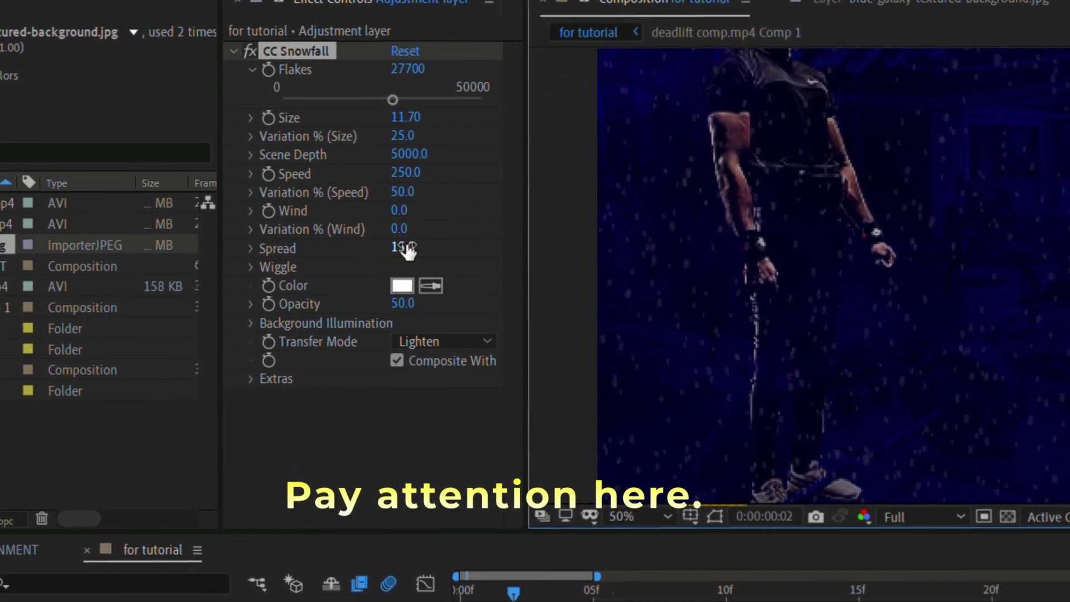
pyautogui.click(250, 193)
pyautogui.moveTo(404, 193); pyautogui.dragTo(621, 208)
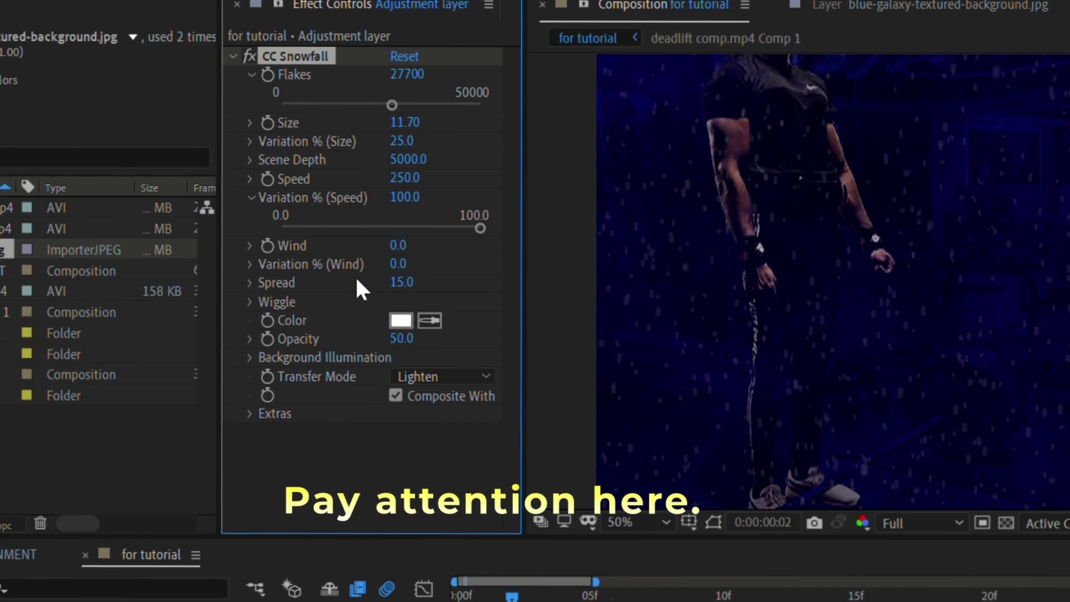
pyautogui.moveTo(402, 264); pyautogui.dragTo(604, 282)
pyautogui.click(405, 339)
pyautogui.write('100')
pyautogui.press('Return')
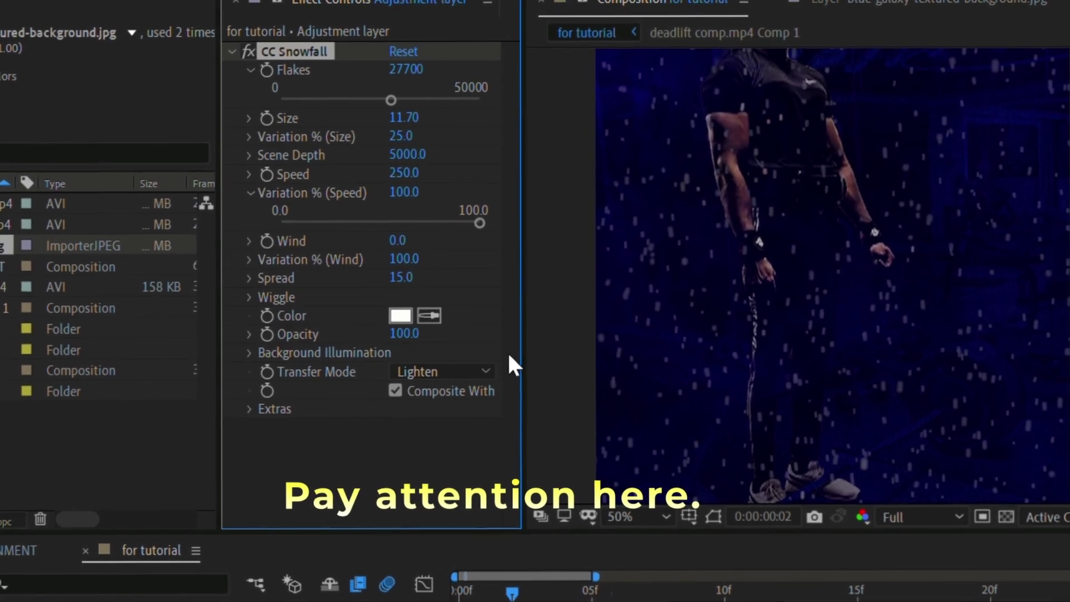
# - Reduce the CC Snowfall flakes to 5100 and the flake size to 10, and save the project
pyautogui.scroll(-2, 764, 273)
pyautogui.moveTo(405, 74); pyautogui.dragTo(244, 93)
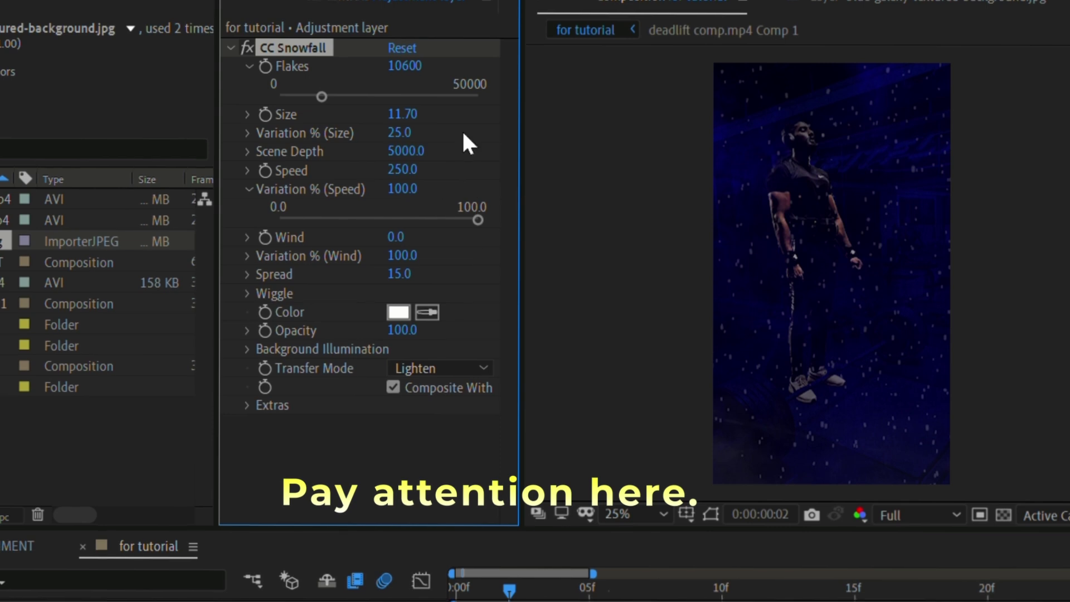
pyautogui.moveTo(414, 66); pyautogui.dragTo(379, 75)
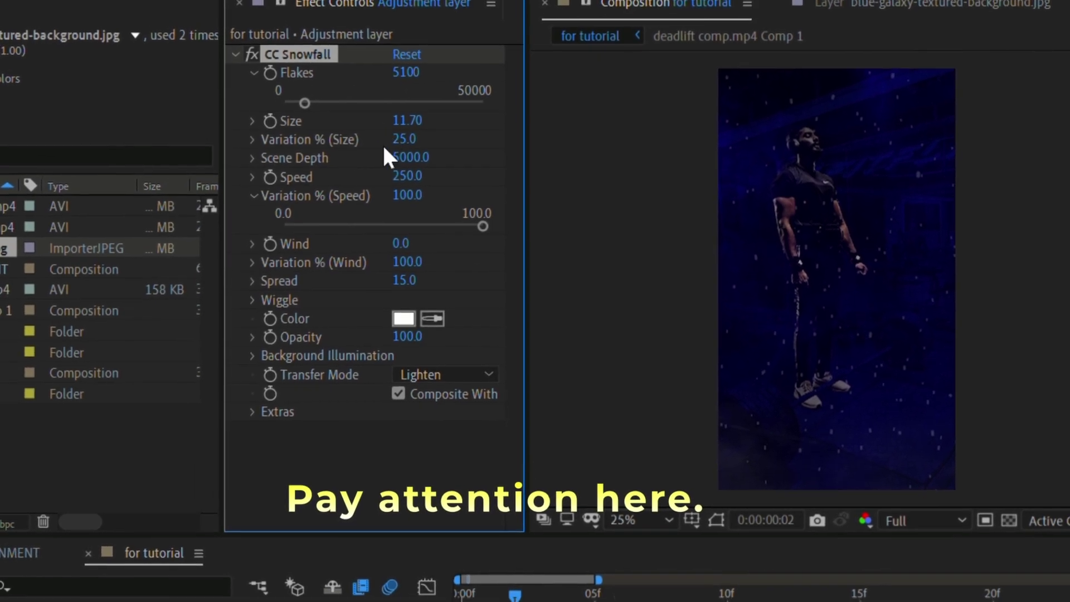
pyautogui.moveTo(398, 113); pyautogui.dragTo(392, 115)
pyautogui.moveTo(316, 120); pyautogui.dragTo(276, 126)
pyautogui.click(403, 114)
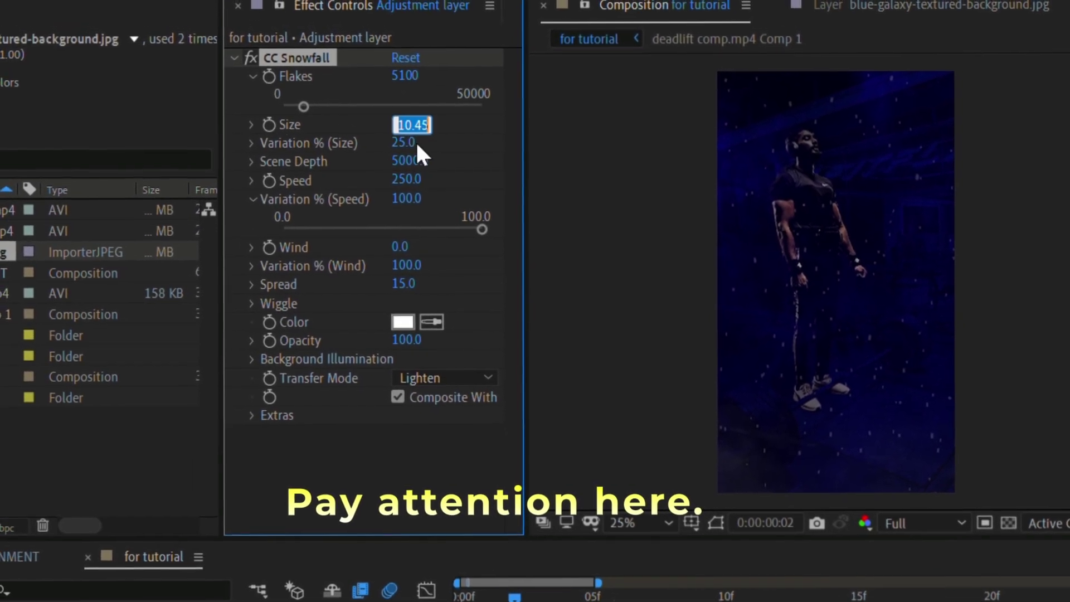
pyautogui.write('10')
pyautogui.press('Return')
pyautogui.hotkey('ctrl', 's')
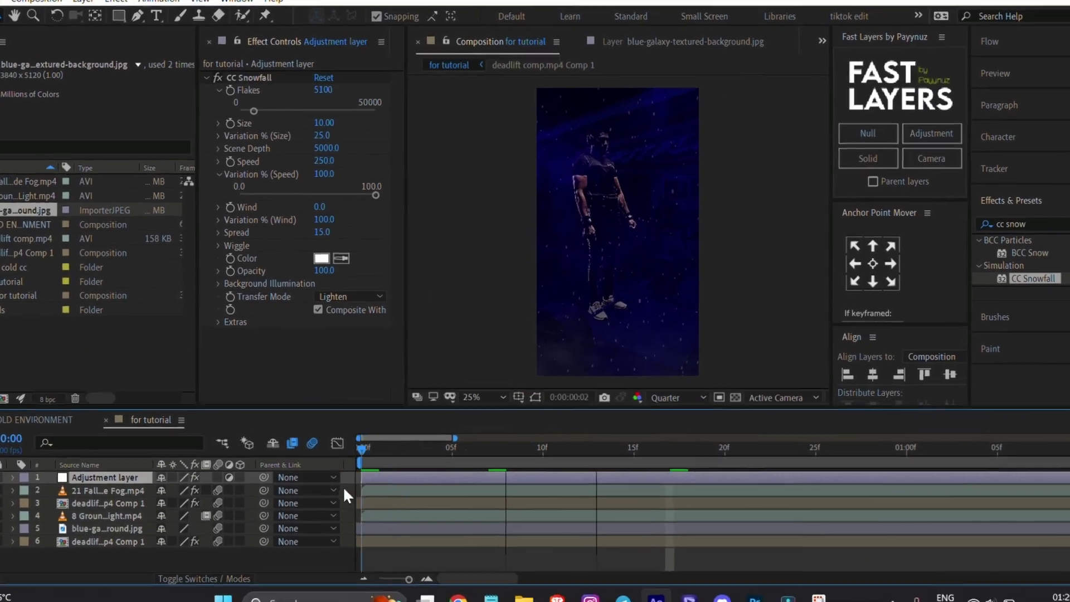
# - Add another adjustment layer named "looks" with the playhead at the first frame
pyautogui.moveTo(344, 489); pyautogui.dragTo(379, 471)
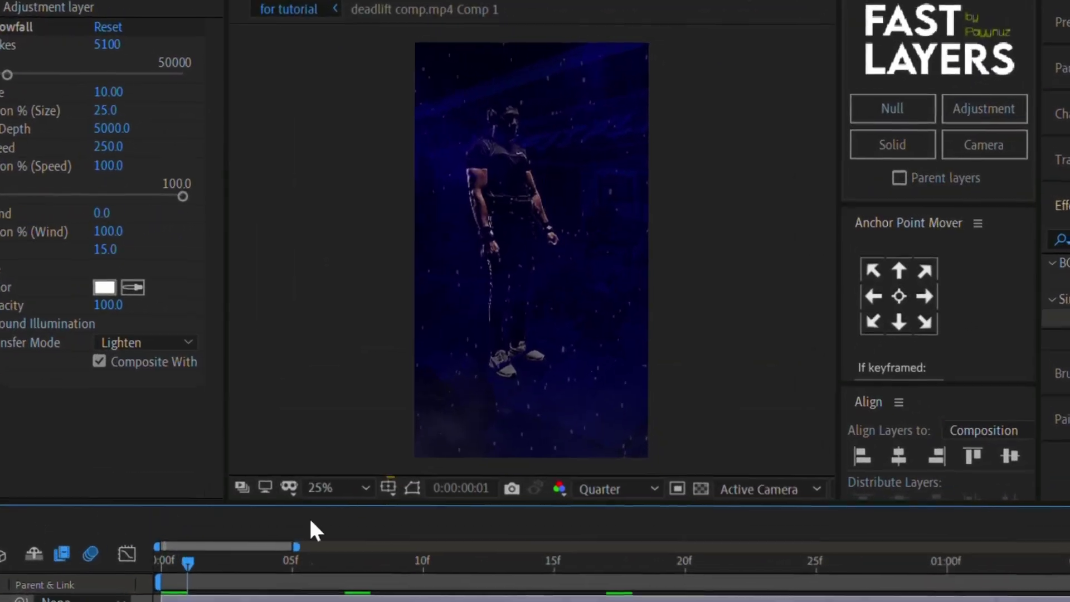
pyautogui.scroll(-1, 616, 283)
pyautogui.scroll(1, 615, 279)
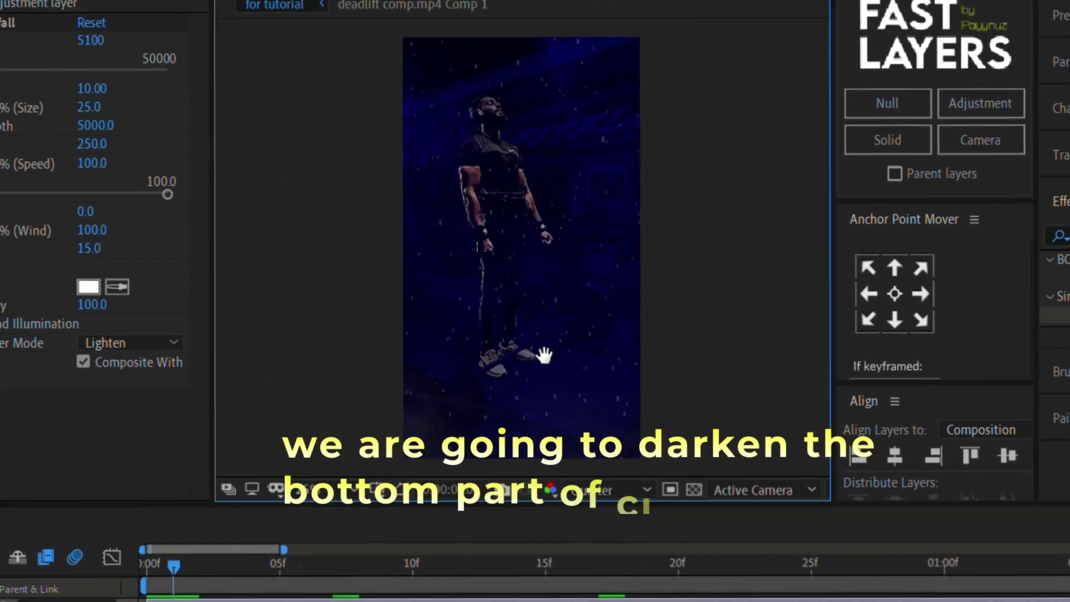
pyautogui.scroll(1, 545, 320)
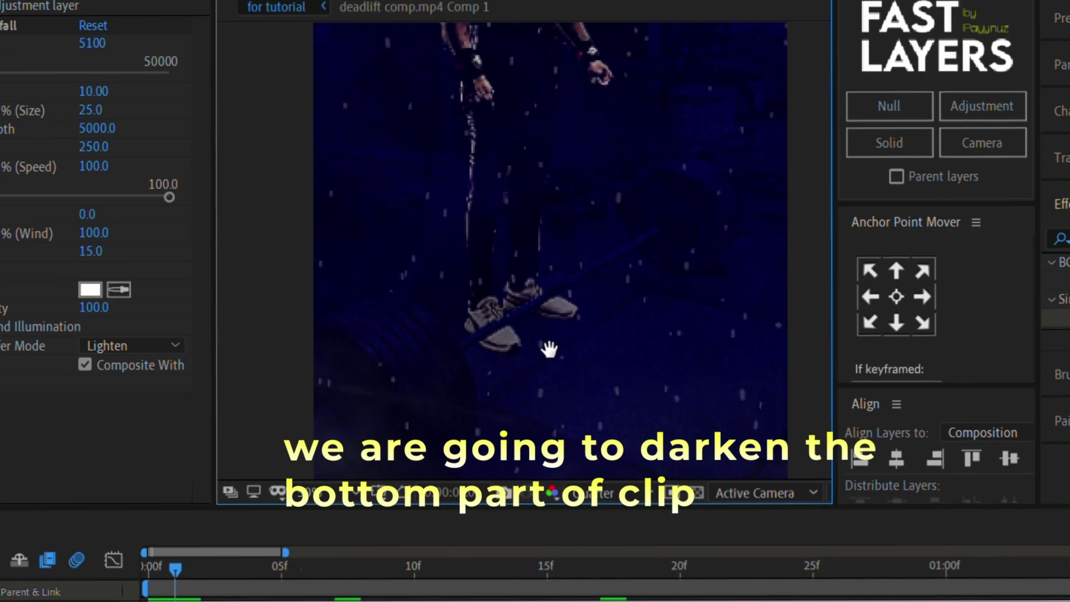
pyautogui.moveTo(548, 351); pyautogui.dragTo(559, 298)
pyautogui.click(501, 600)
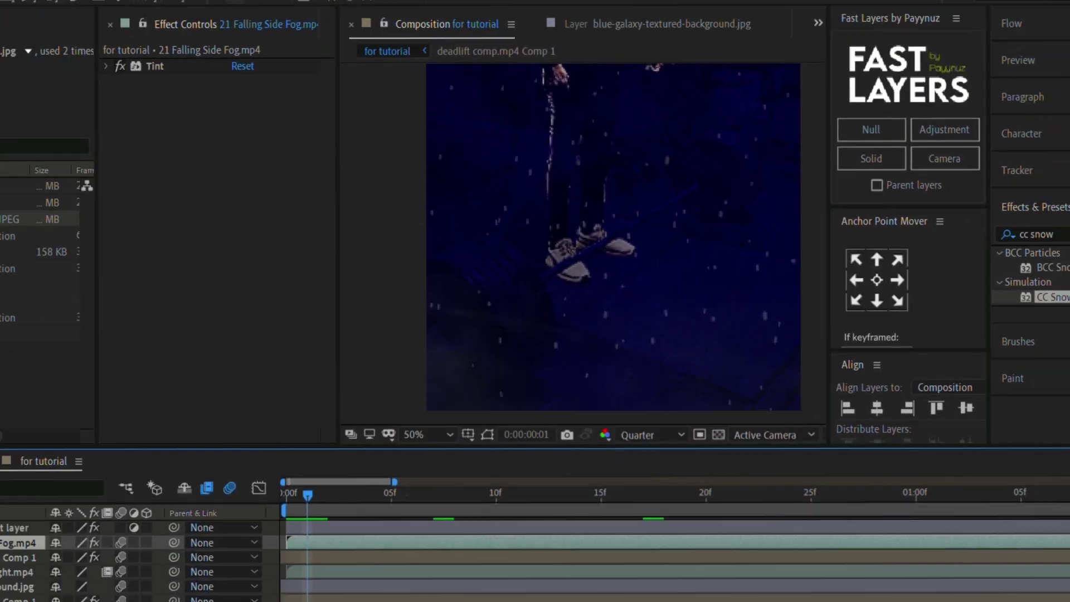
pyautogui.click(287, 496)
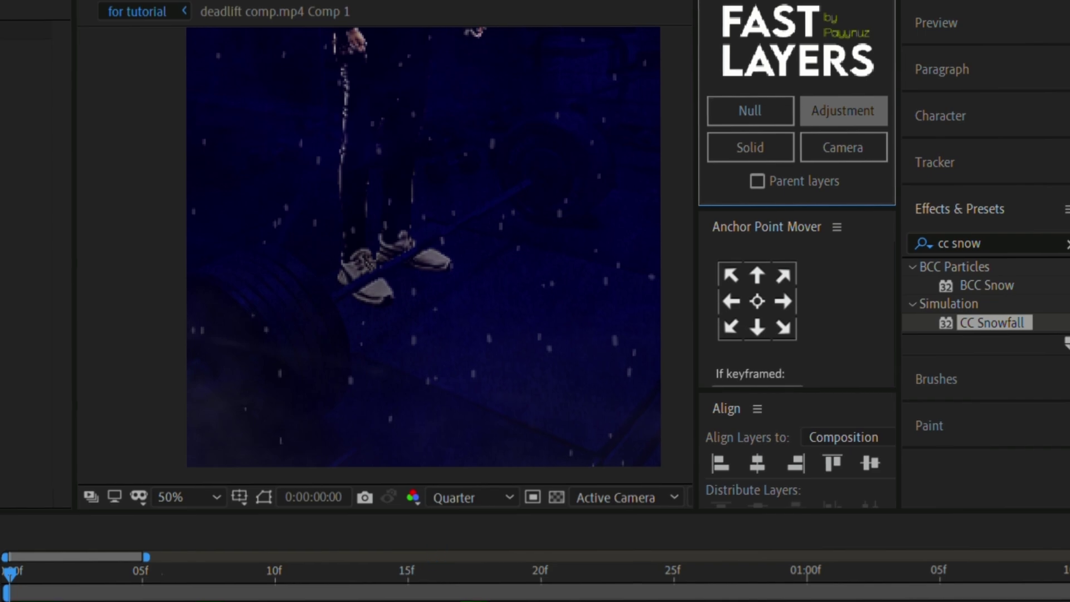
pyautogui.click(890, 122)
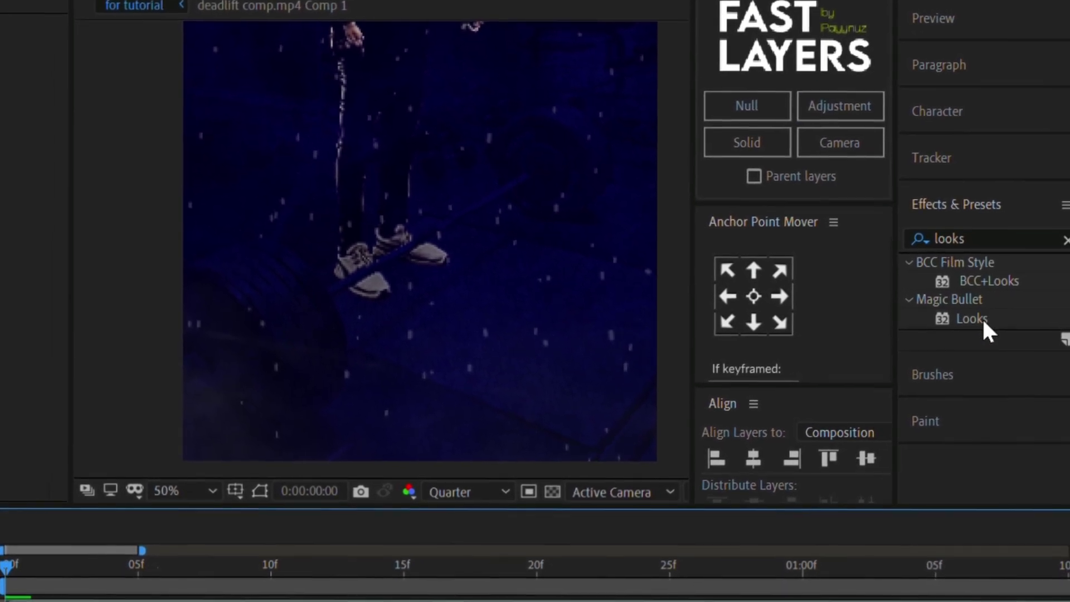
# - Apply Magic Bullet Looks to the "looks" adjustment layer and open its look editor with the Post tools displayed
pyautogui.doubleClick(975, 322)
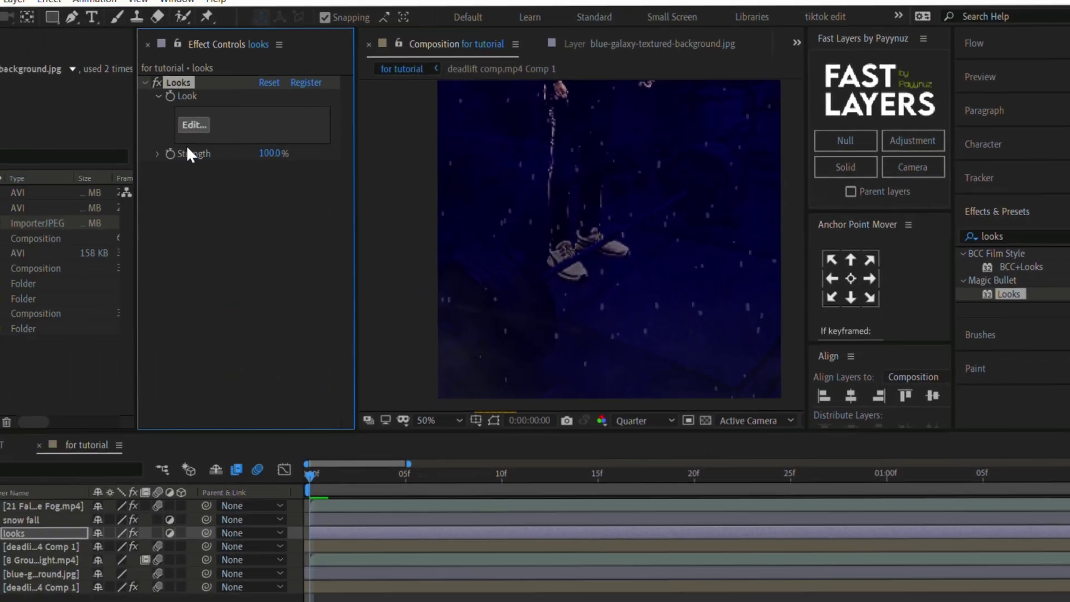
pyautogui.click(194, 124)
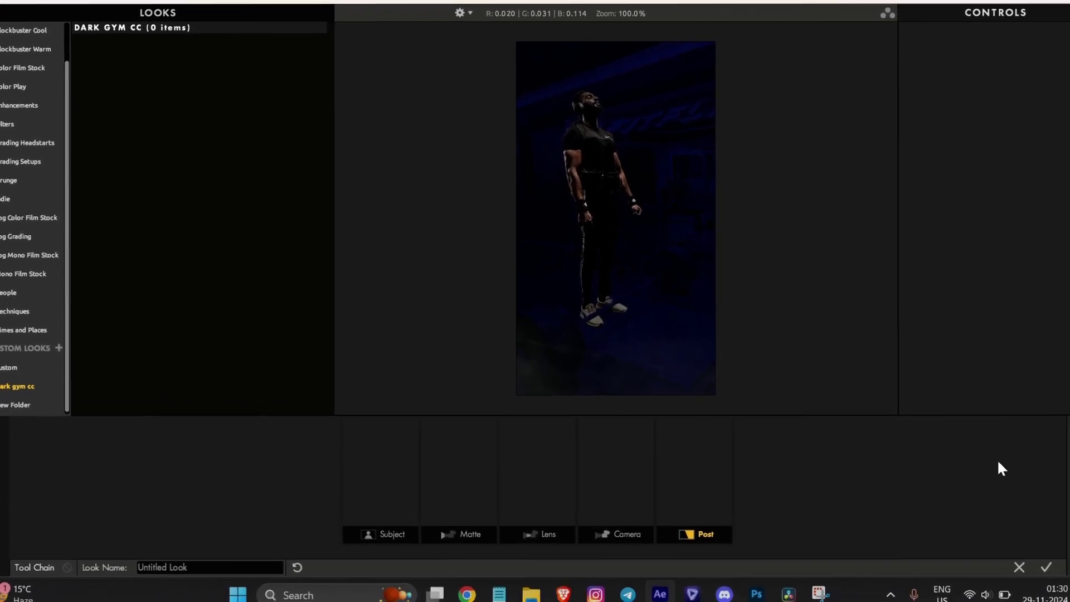
pyautogui.click(1068, 486)
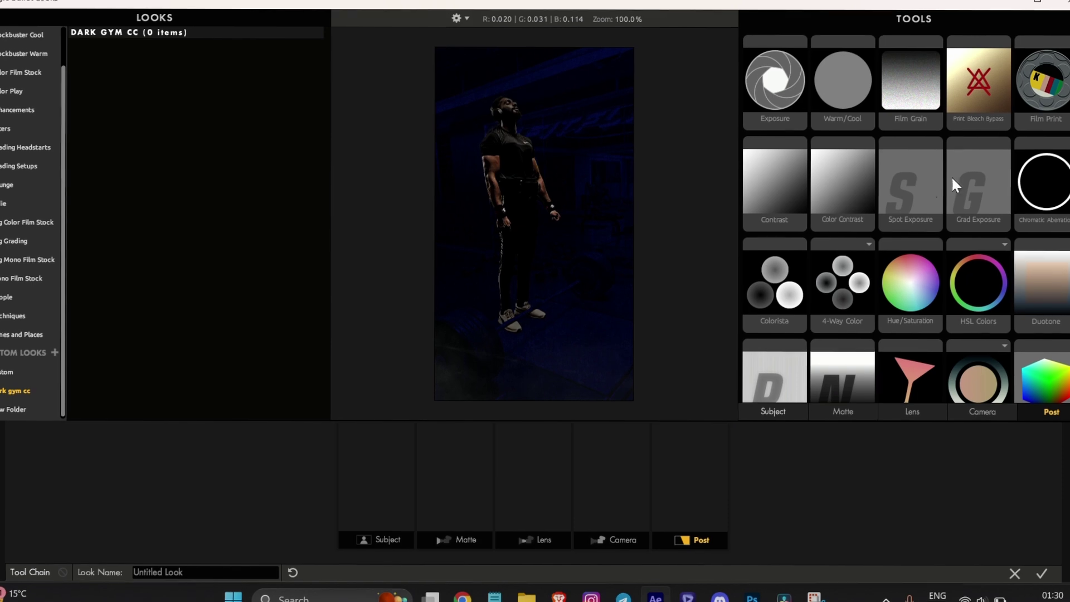
# - Add a Grad Exposure at -3.40 stops to the Post stage, its gradient running from X1 -4.4%, Y1 +53.8% to X2 +5.3%, Y2 -23.4%, and apply the look
pyautogui.moveTo(978, 175); pyautogui.dragTo(692, 403)
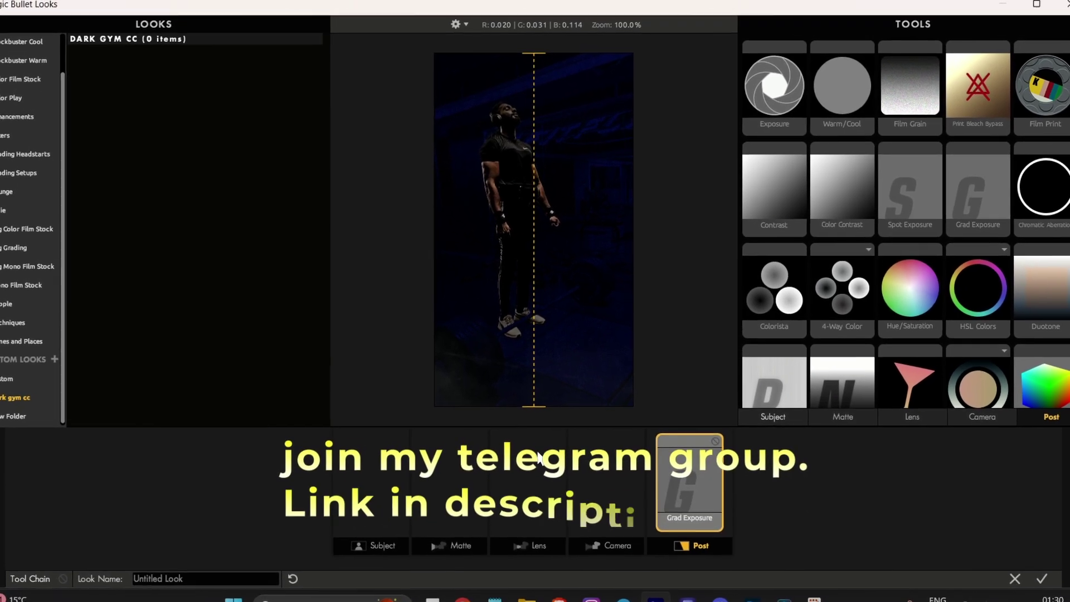
pyautogui.moveTo(534, 404); pyautogui.dragTo(527, 382)
pyautogui.moveTo(536, 46); pyautogui.dragTo(545, 62)
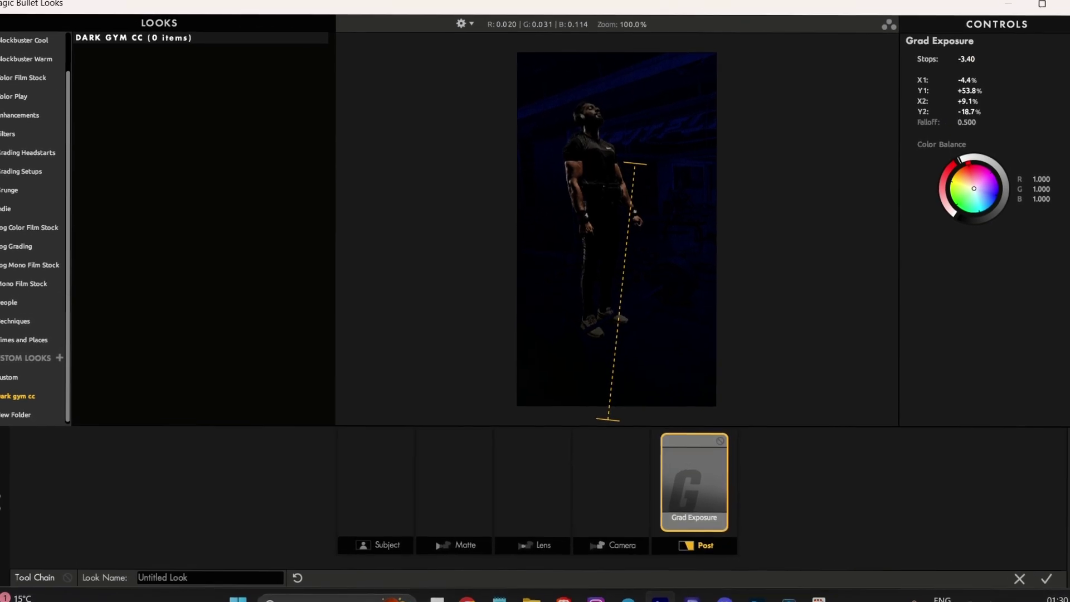
pyautogui.click(1041, 565)
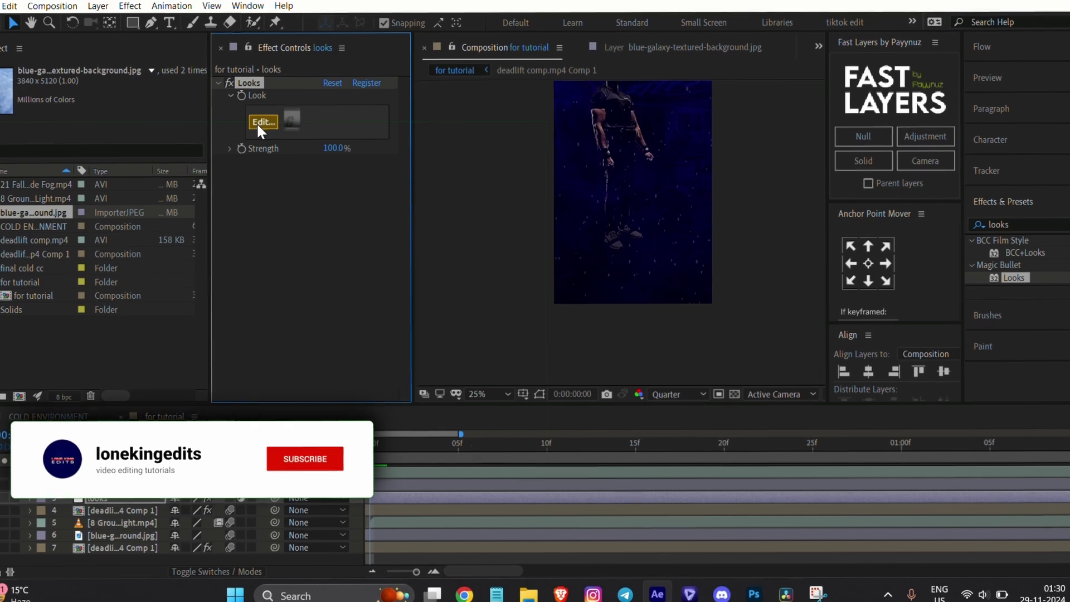
# - Reopen the look editor to review the Grad Exposure placement and the available Post tools
pyautogui.click(268, 126)
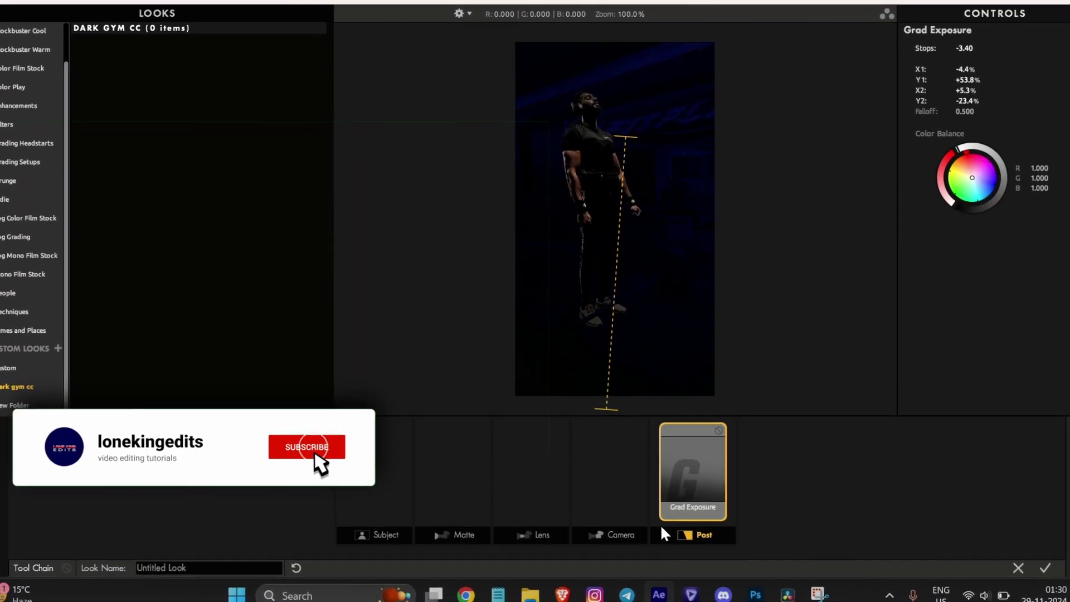
pyautogui.moveTo(904, 148)
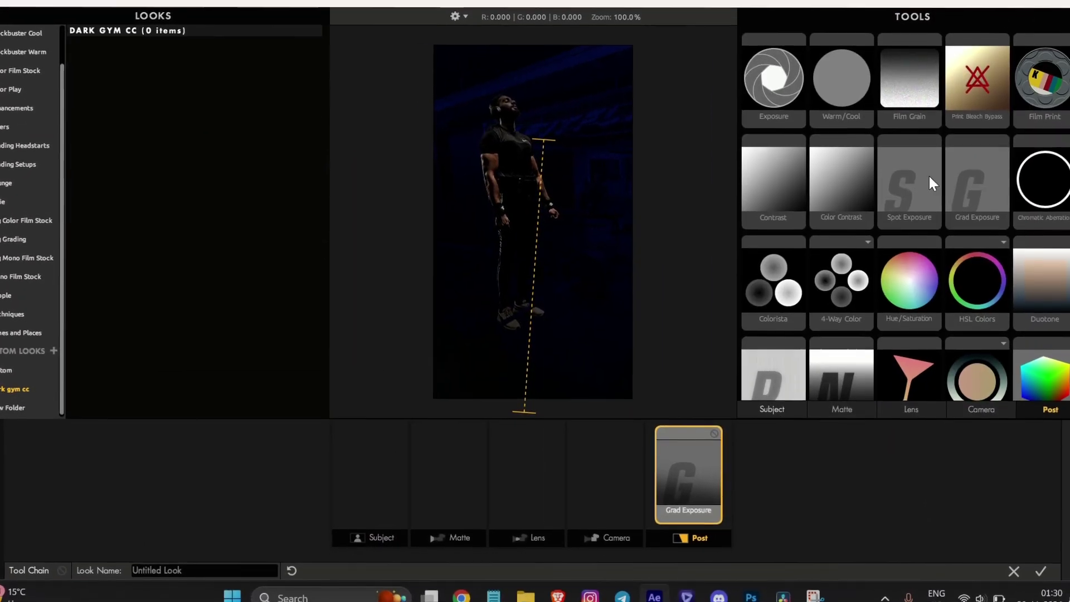
pyautogui.click(727, 485)
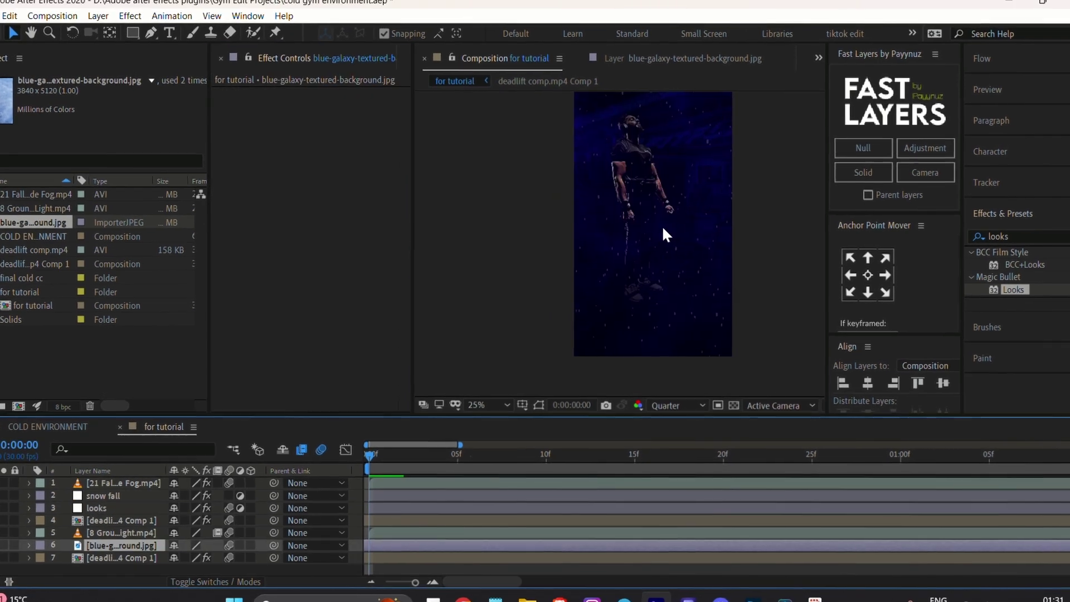
# - Lower the master Exposure on the bottommost deadlift comp layer to about -10.12
pyautogui.click(408, 558)
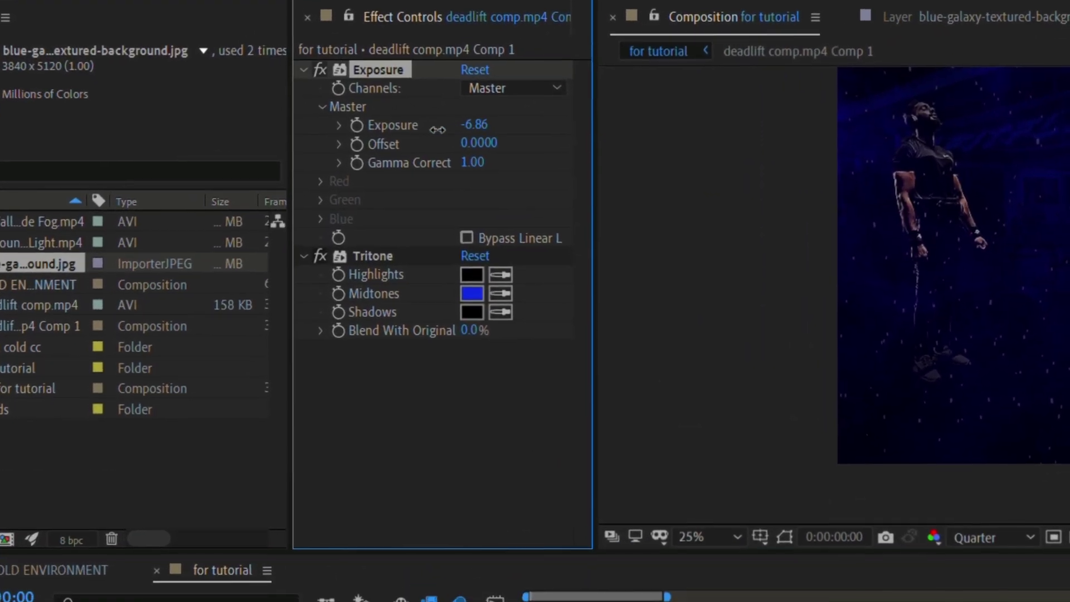
pyautogui.moveTo(282, 126); pyautogui.dragTo(221, 130)
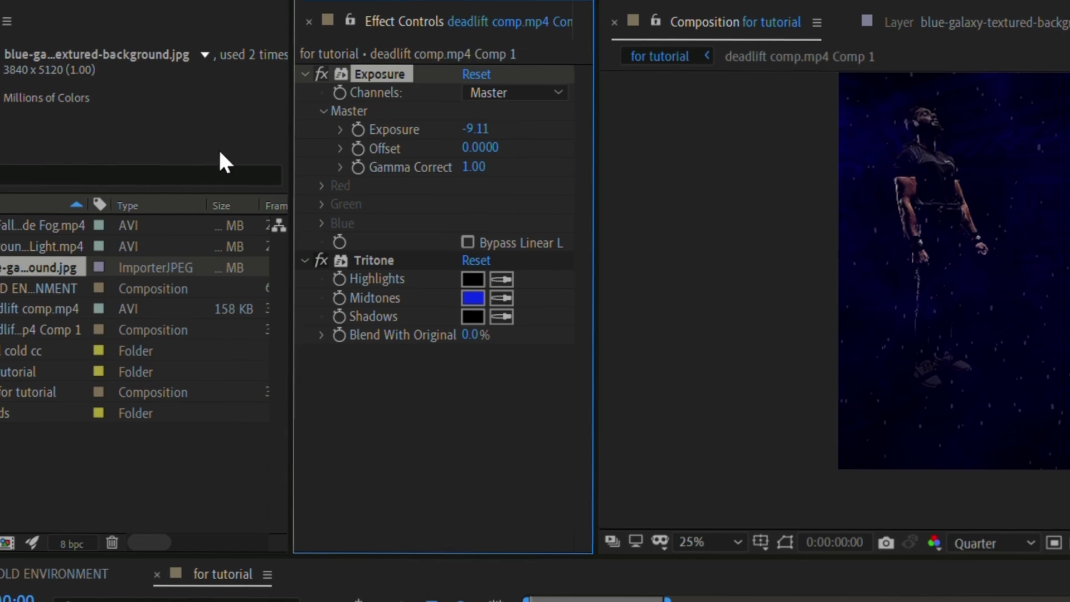
pyautogui.moveTo(481, 129); pyautogui.dragTo(385, 140)
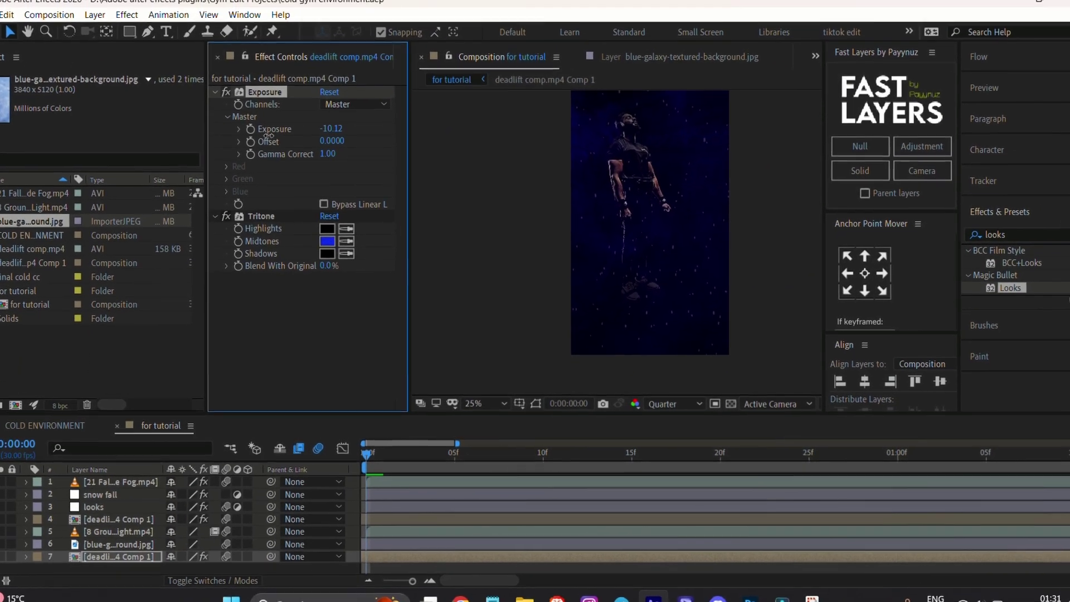
pyautogui.moveTo(269, 135); pyautogui.dragTo(268, 135)
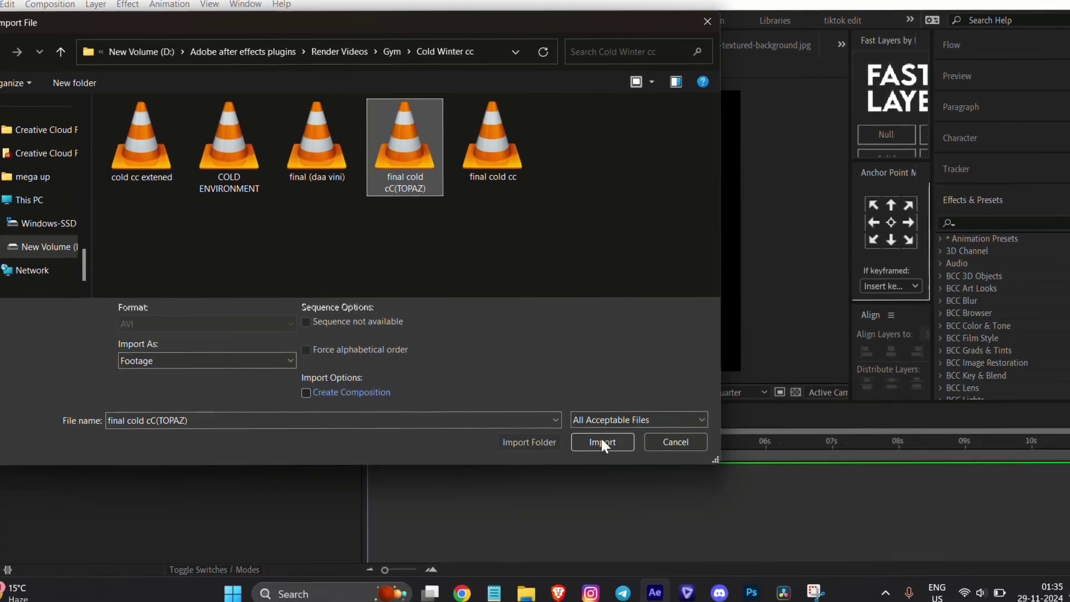
# - Import the footage "final cold cC(TOPAZ)" and place it in the Comp 1 timeline
pyautogui.click(601, 440)
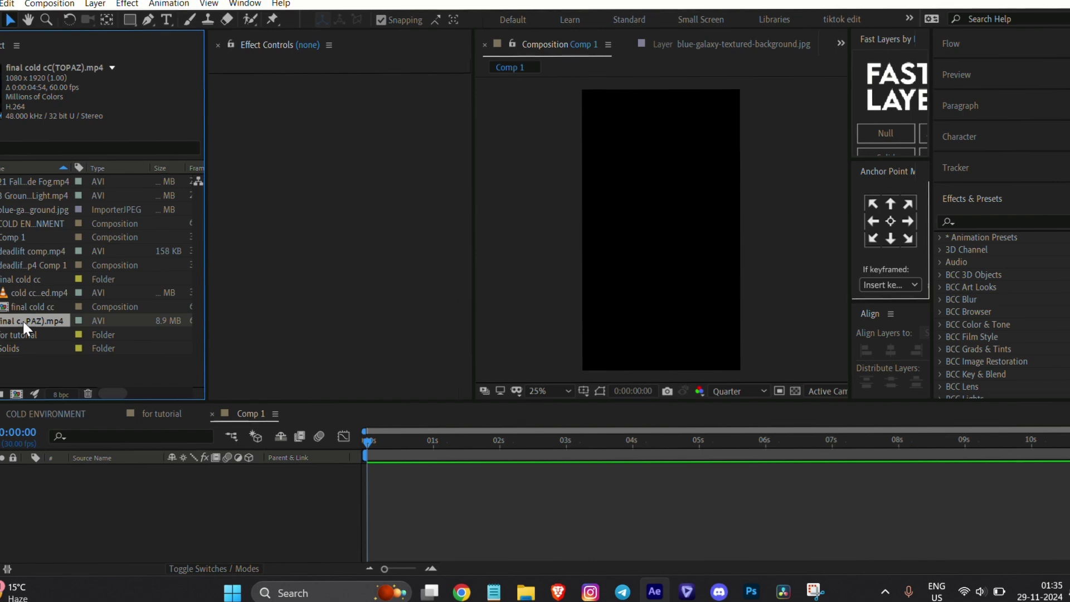
pyautogui.moveTo(23, 320); pyautogui.dragTo(426, 506)
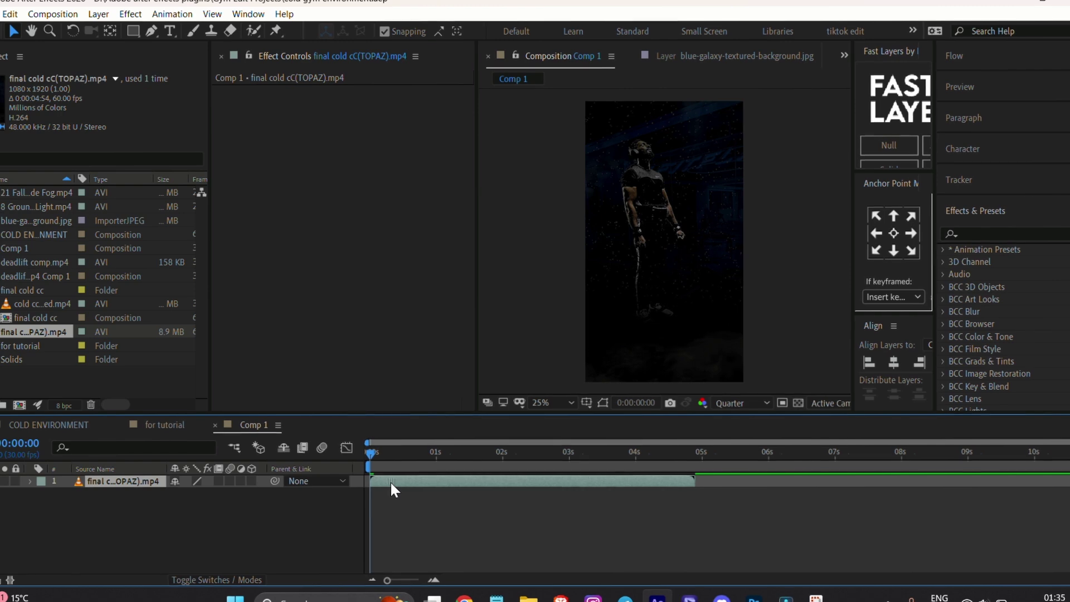
# - Apply Lumetri Color to the "final cold cC(TOPAZ).mp4" layer with the playhead at 0:00:01:27
pyautogui.moveTo(368, 451); pyautogui.dragTo(492, 451)
pyautogui.click(976, 207)
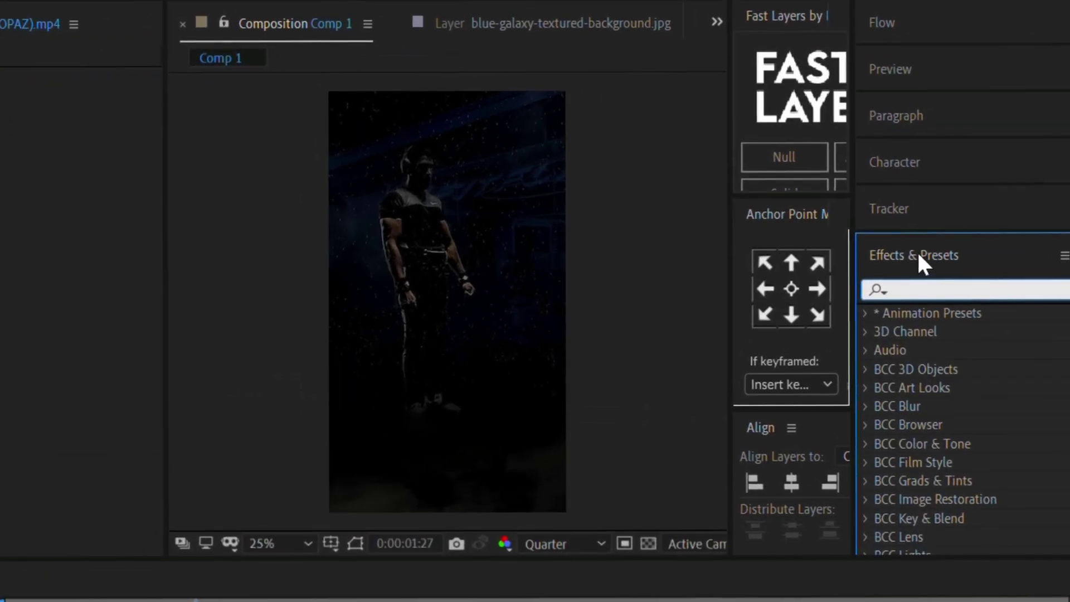
pyautogui.hotkey('ctrl', 'f')
pyautogui.write('lumetri')
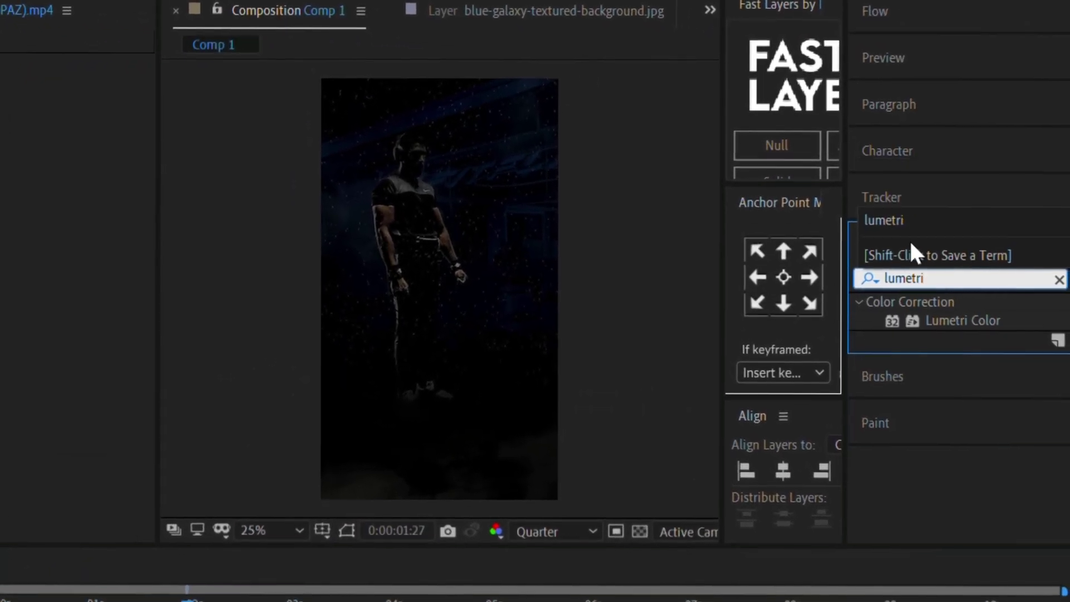
pyautogui.moveTo(968, 330); pyautogui.dragTo(440, 312)
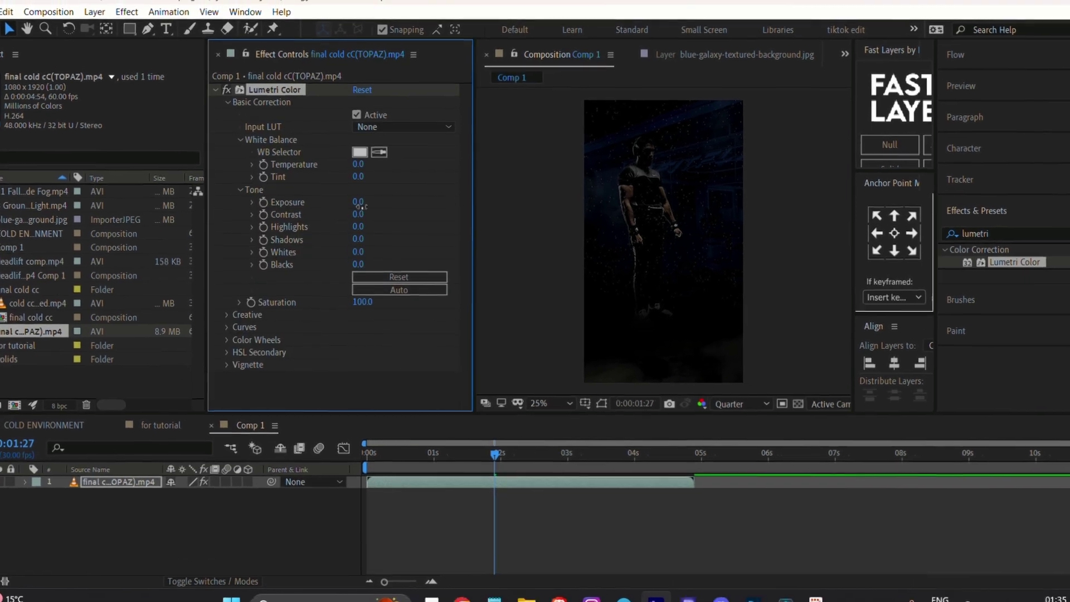
# - Set the Lumetri Color tone exposure to 0.2
pyautogui.moveTo(361, 206); pyautogui.dragTo(363, 213)
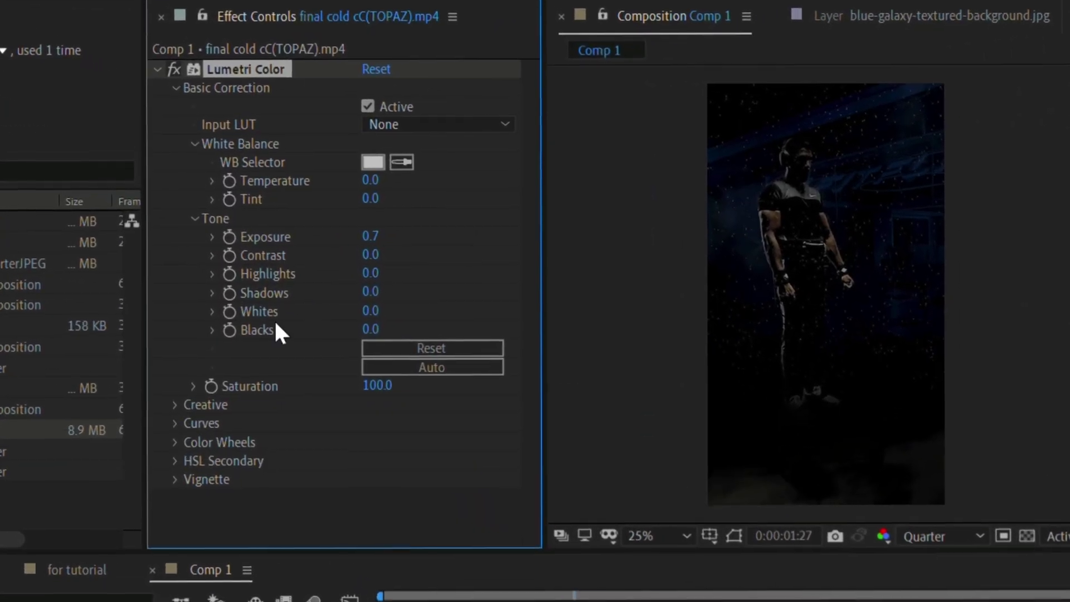
pyautogui.click(359, 201)
pyautogui.write('0.3')
pyautogui.press('Return')
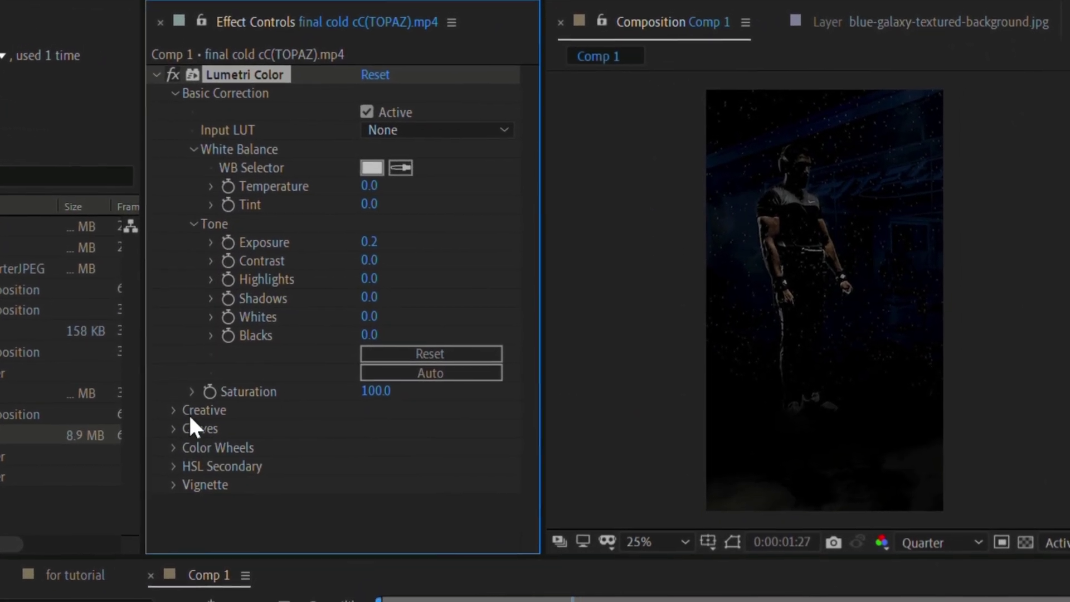
# - Shift the shadow tint and highlight tint slightly toward blue in Lumetri Color's creative split toning, checking the figure at Full preview resolution
pyautogui.click(179, 402)
pyautogui.scroll(-5, 240, 399)
pyautogui.click(310, 396)
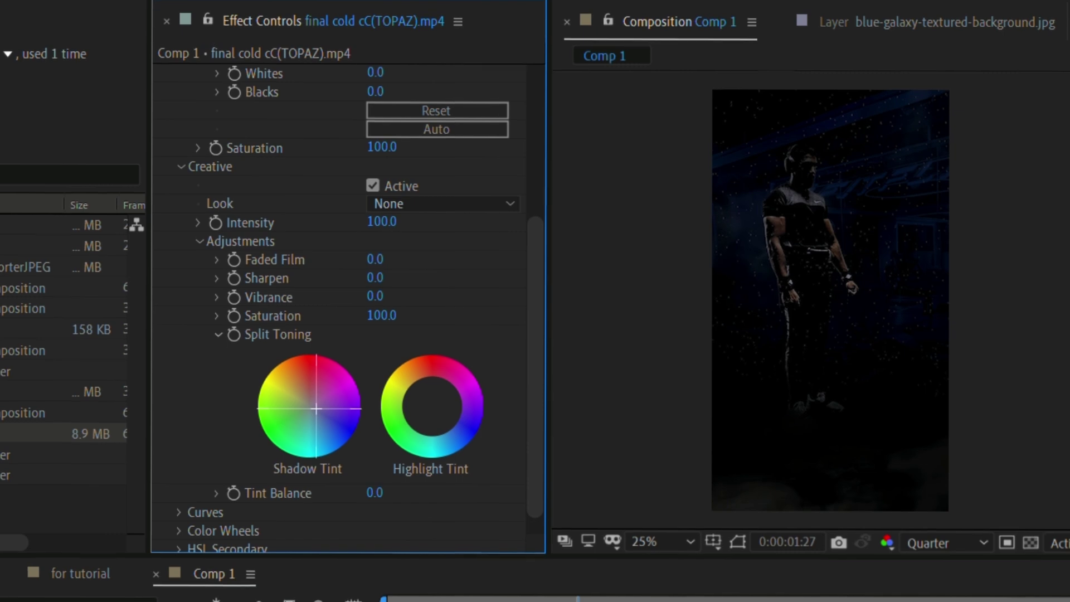
pyautogui.scroll(2, 799, 243)
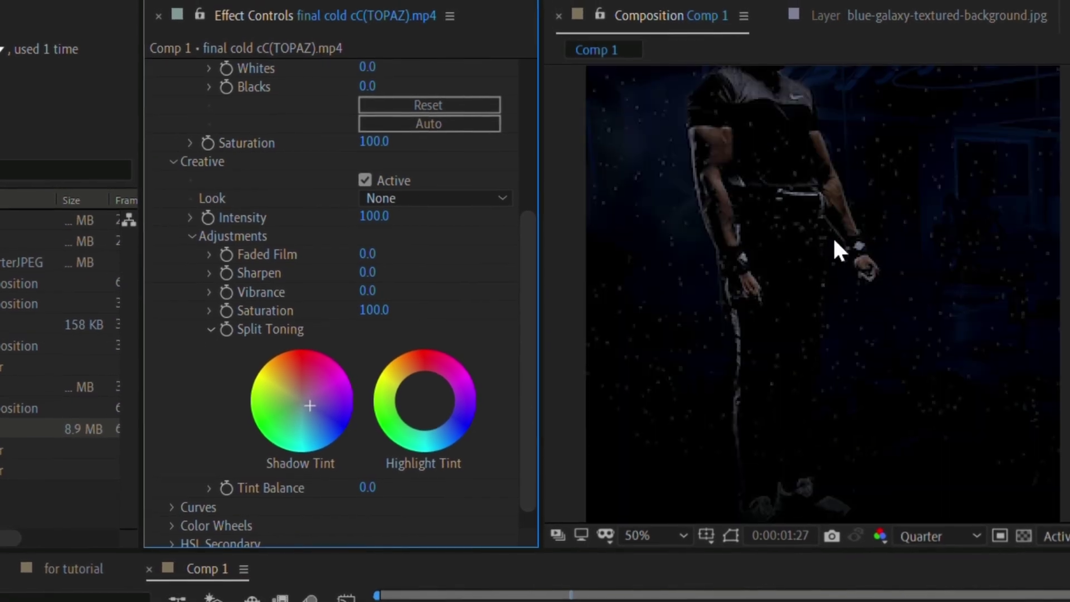
pyautogui.moveTo(805, 183); pyautogui.dragTo(842, 308)
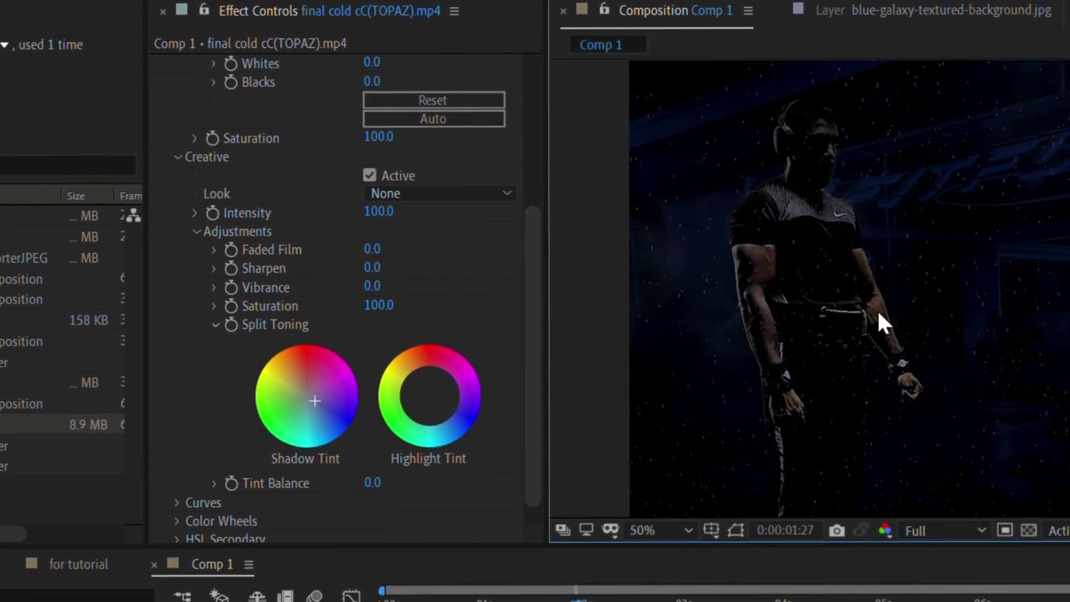
pyautogui.scroll(-2, 805, 286)
pyautogui.scroll(2, 798, 289)
pyautogui.scroll(-2, 823, 275)
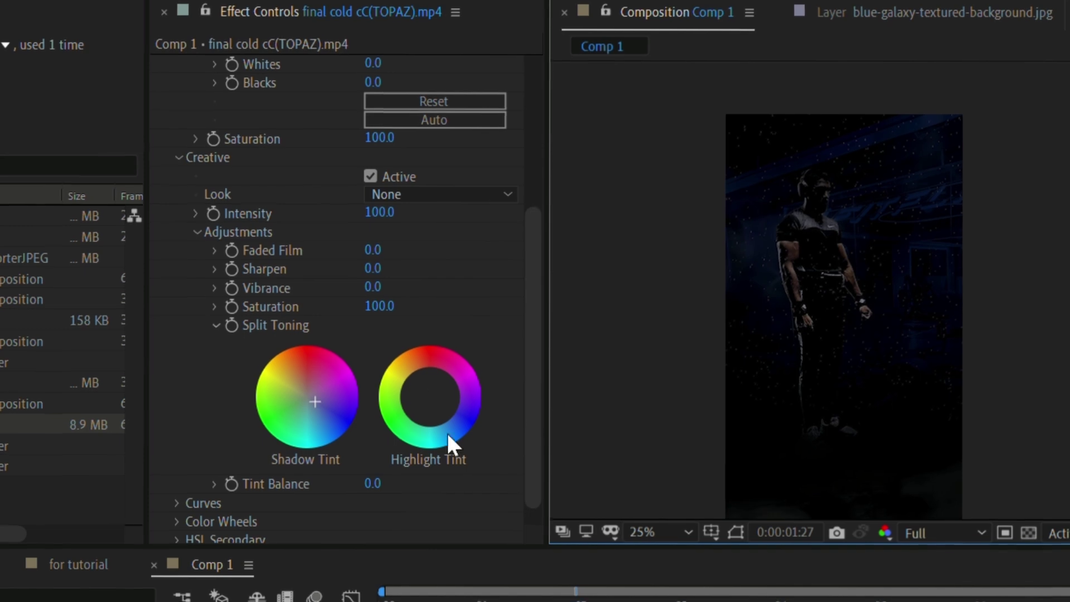
pyautogui.click(440, 429)
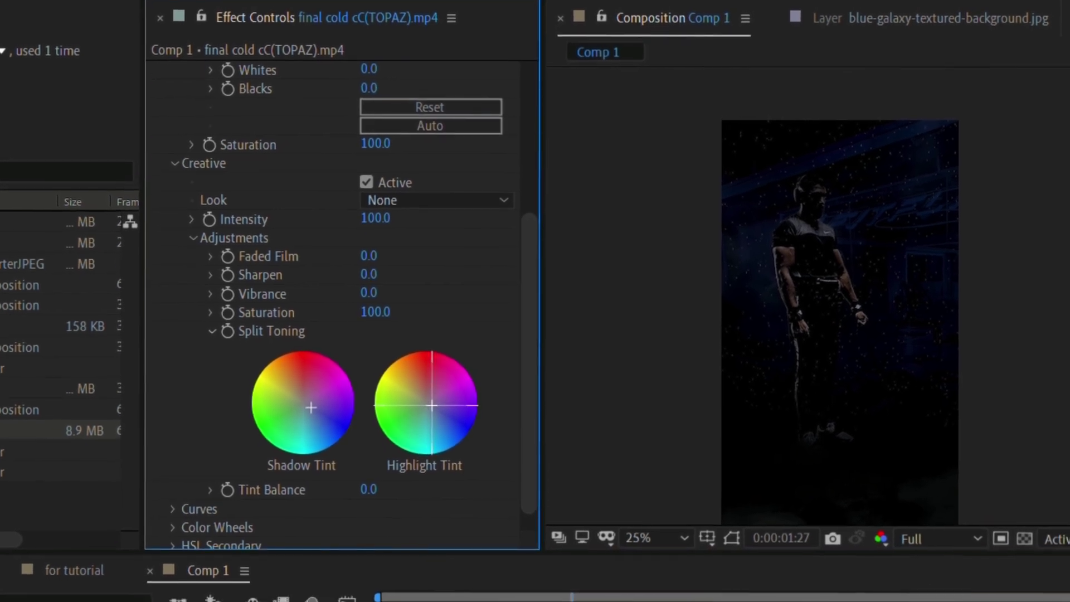
# - Raise the upper part of the Lumetri RGB curve slightly, anchor it with a lower midtone point, and collapse the effect's settings
pyautogui.scroll(-1, 179, 501)
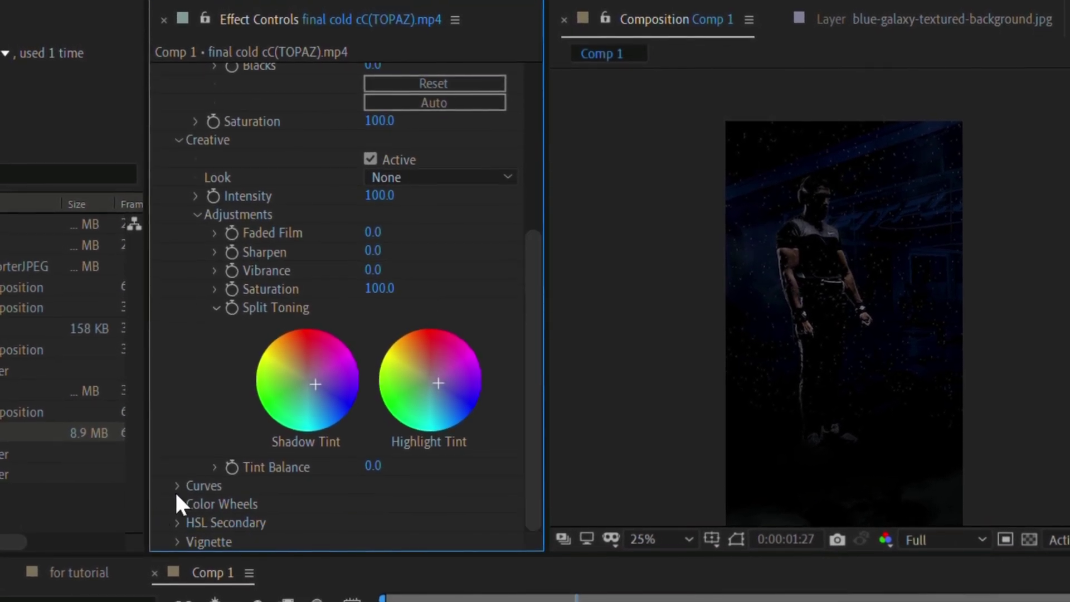
pyautogui.click(175, 487)
pyautogui.scroll(-5, 358, 401)
pyautogui.moveTo(458, 190); pyautogui.dragTo(452, 185)
pyautogui.click(335, 313)
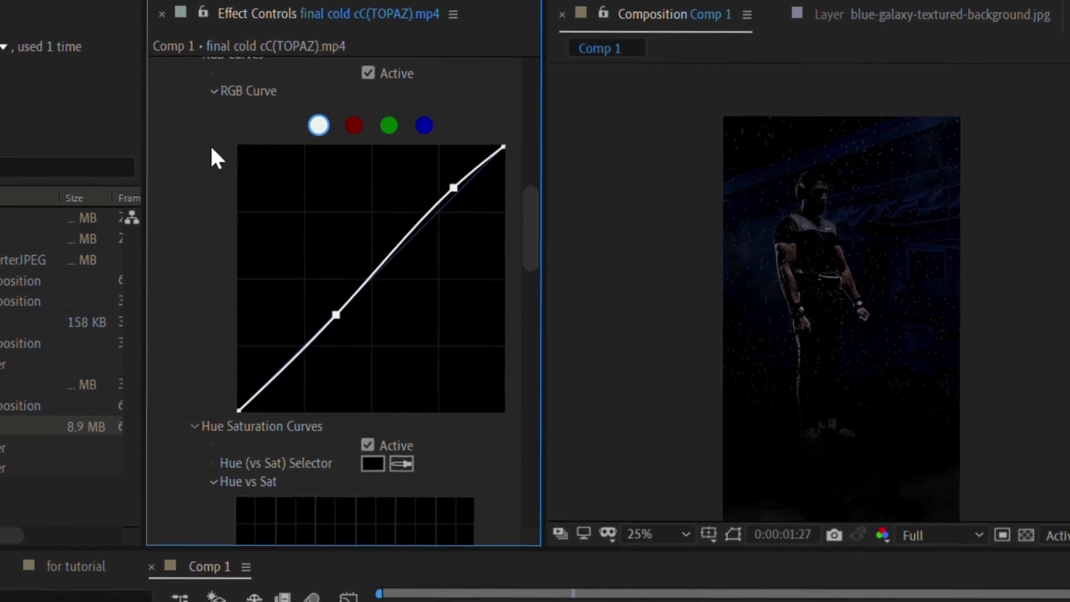
pyautogui.scroll(8, 206, 88)
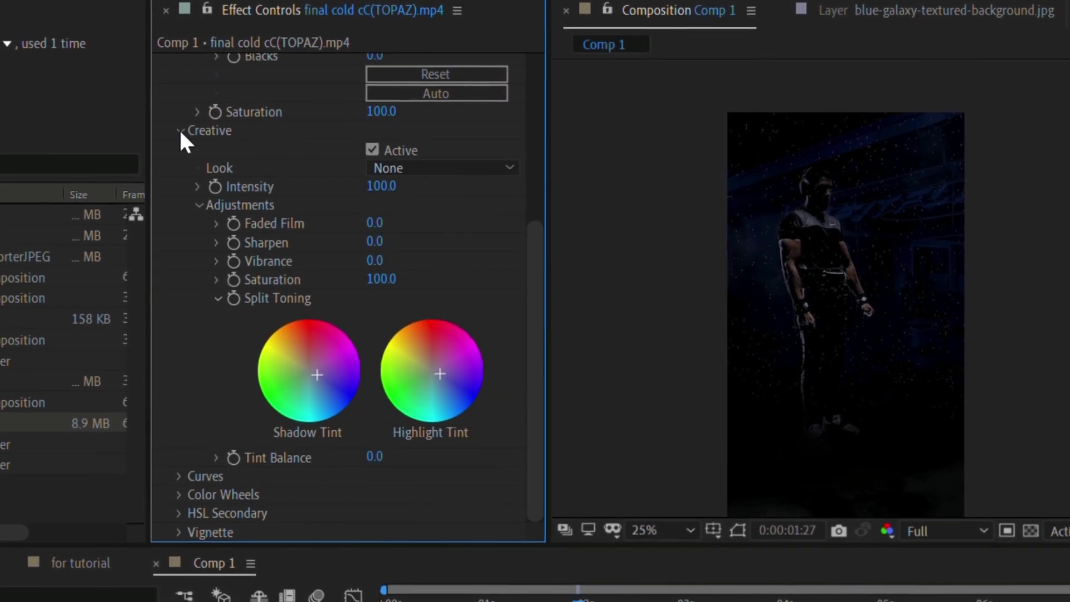
pyautogui.click(173, 143)
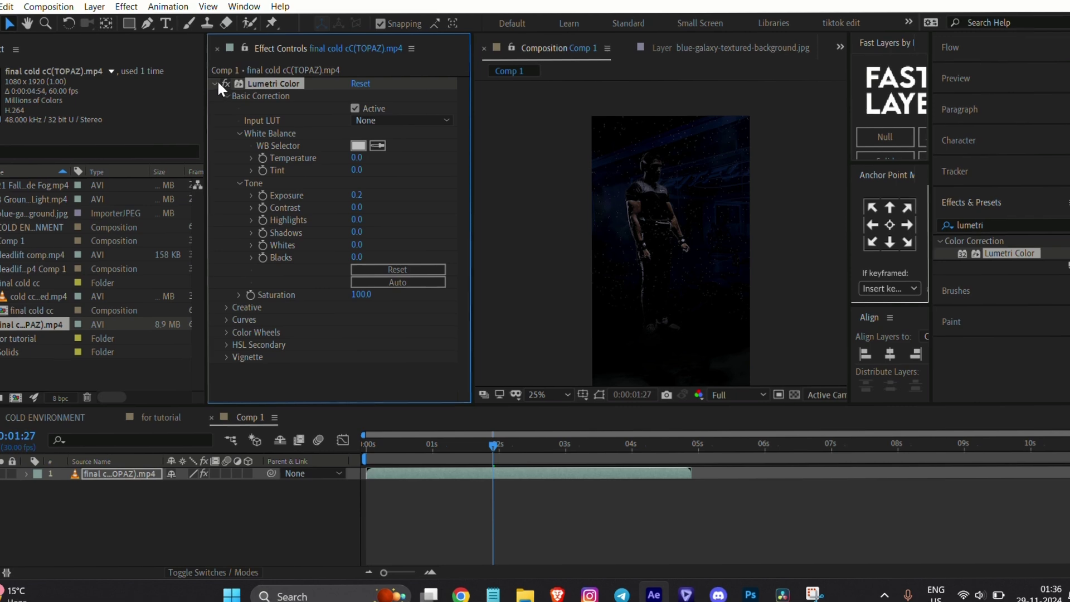
pyautogui.click(160, 74)
# - Play Comp 1 back from the first frame to check the graded clip
pyautogui.moveTo(472, 451); pyautogui.dragTo(372, 466)
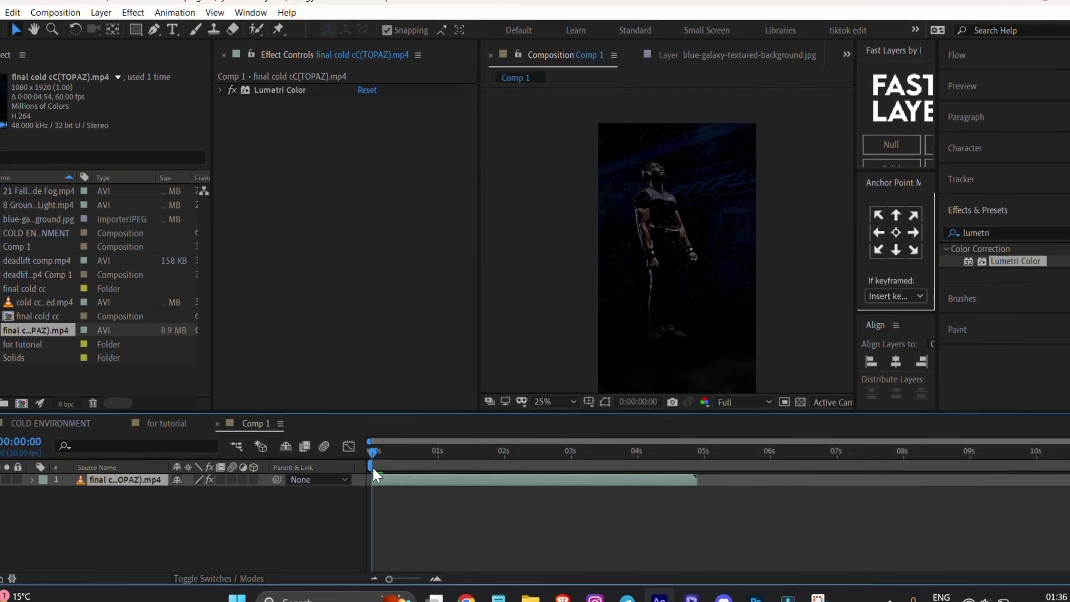
pyautogui.press('space')
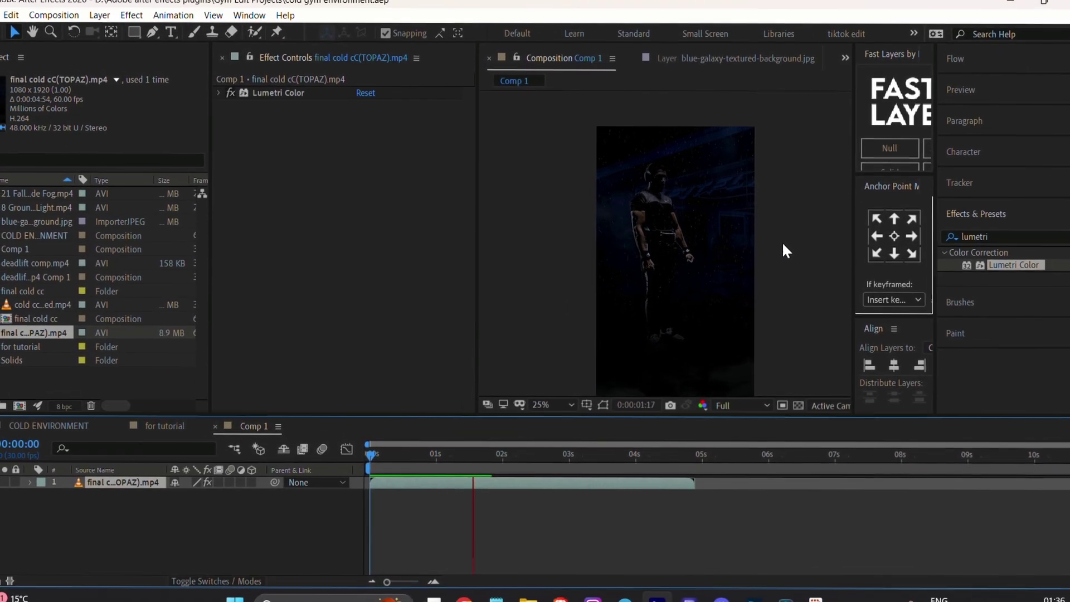
pyautogui.scroll(2, 781, 233)
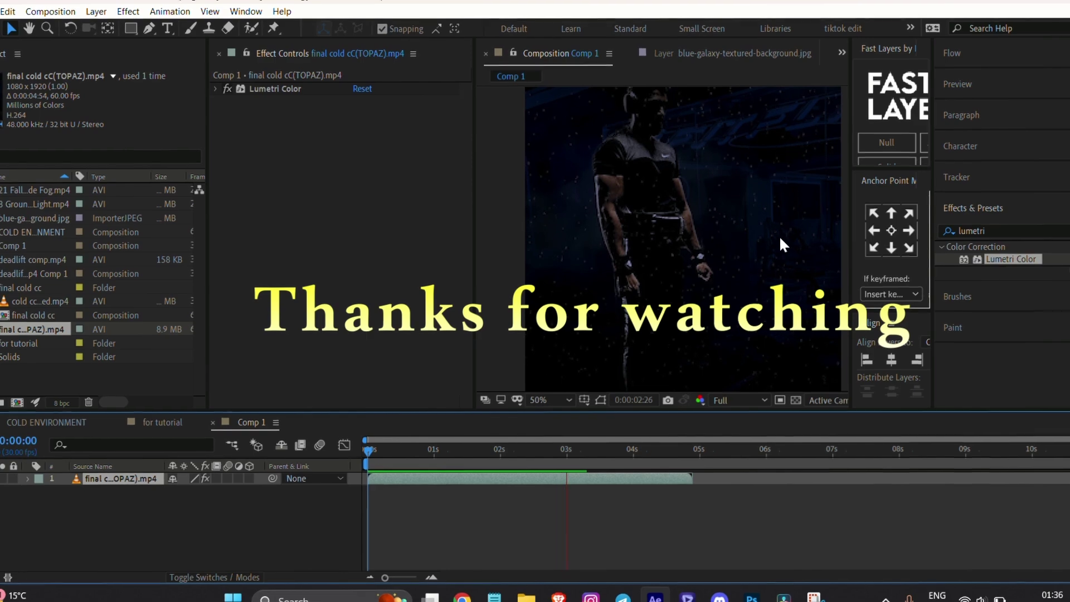
pyautogui.press(',')
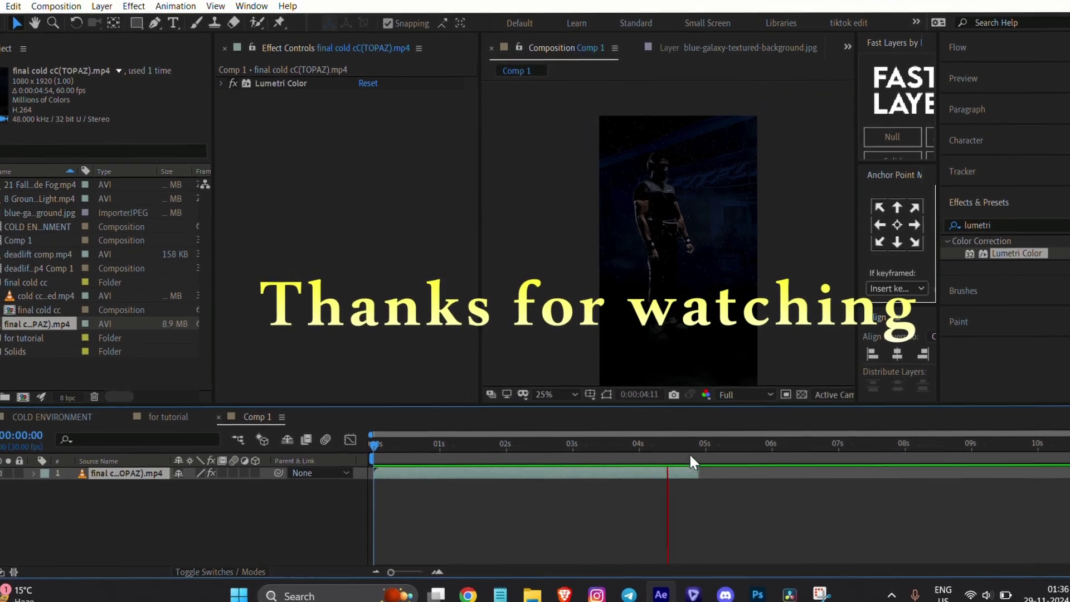
# - Return the playhead to the first frame and save the project
pyautogui.click(725, 457)
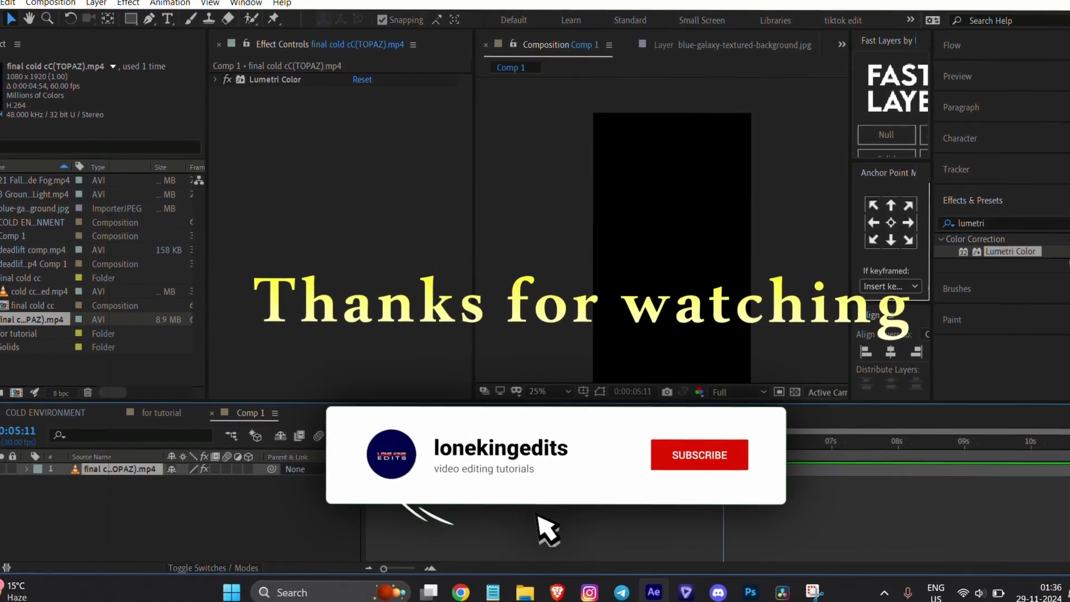
pyautogui.press('Home')
pyautogui.hotkey('ctrl', 's')
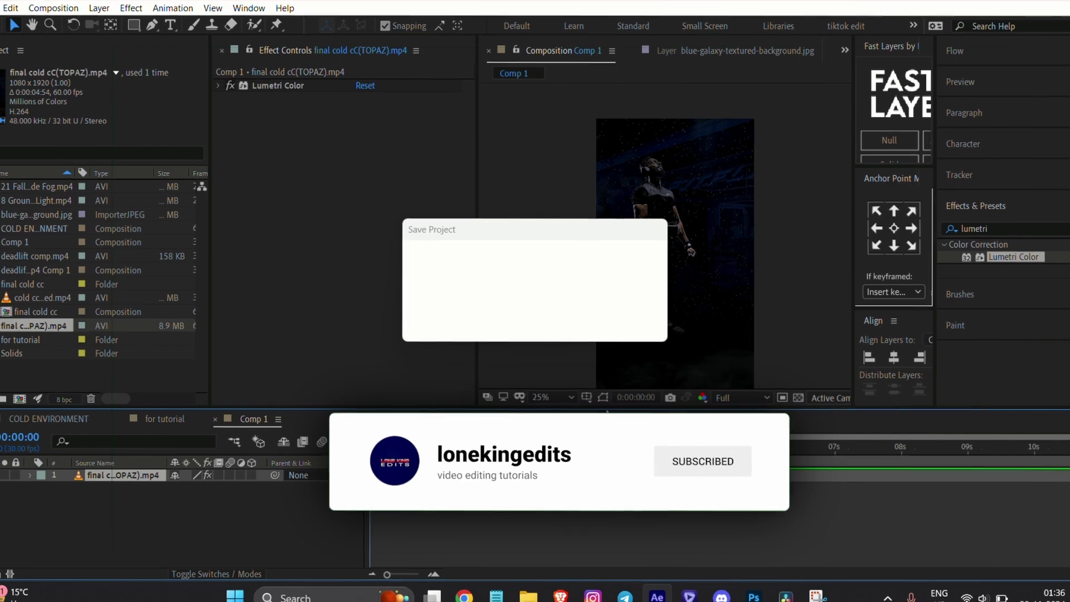